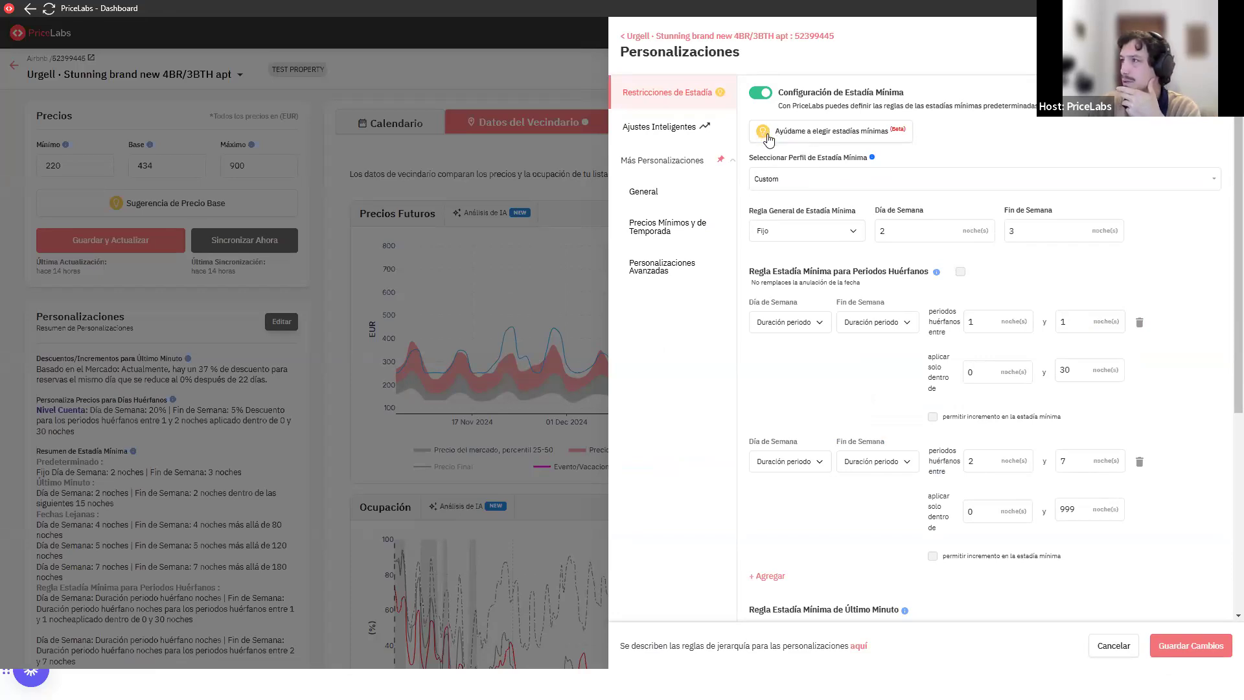
Step: View the booking-type options of the suggested minimum stays helper and close it without applying
{"action": "left_click", "coordinate": [845, 138]}
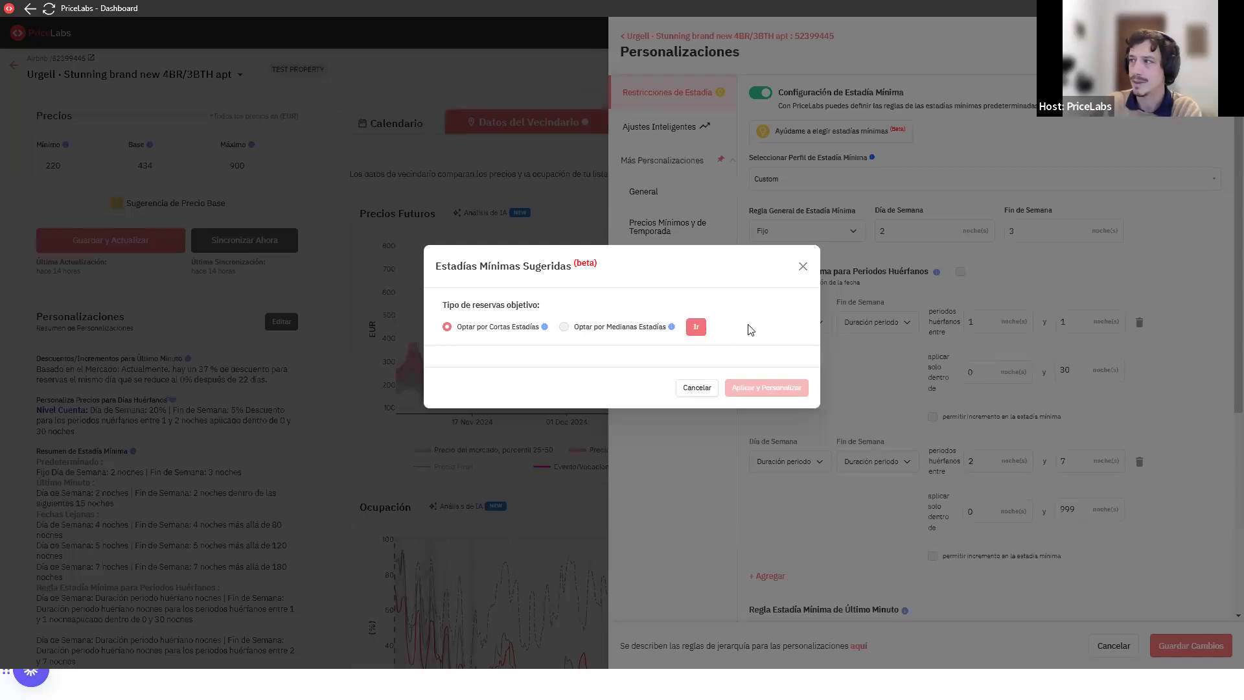
{"action": "left_click", "coordinate": [804, 268]}
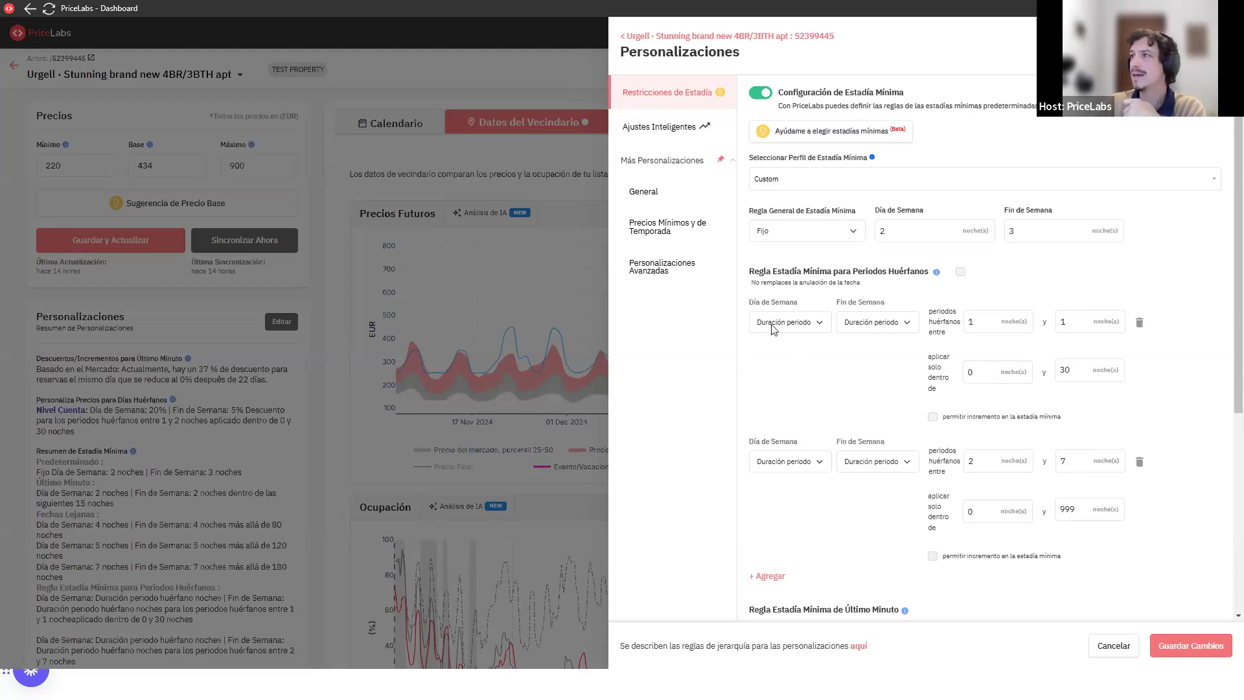
Step: Enable the seasonal profile (Perfil de Temporada) for the listing and set it up with fixed prices (Precio Fijo)
{"action": "left_click", "coordinate": [658, 239]}
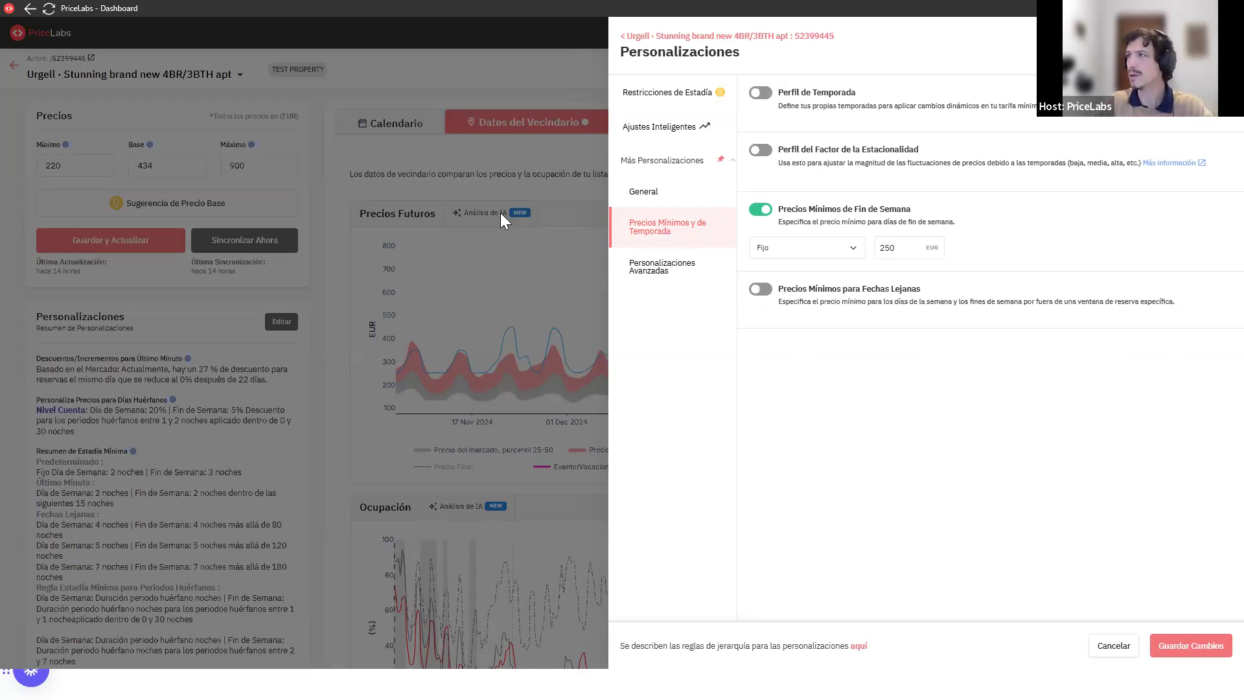
{"action": "left_click", "coordinate": [760, 93]}
{"action": "left_click", "coordinate": [782, 133]}
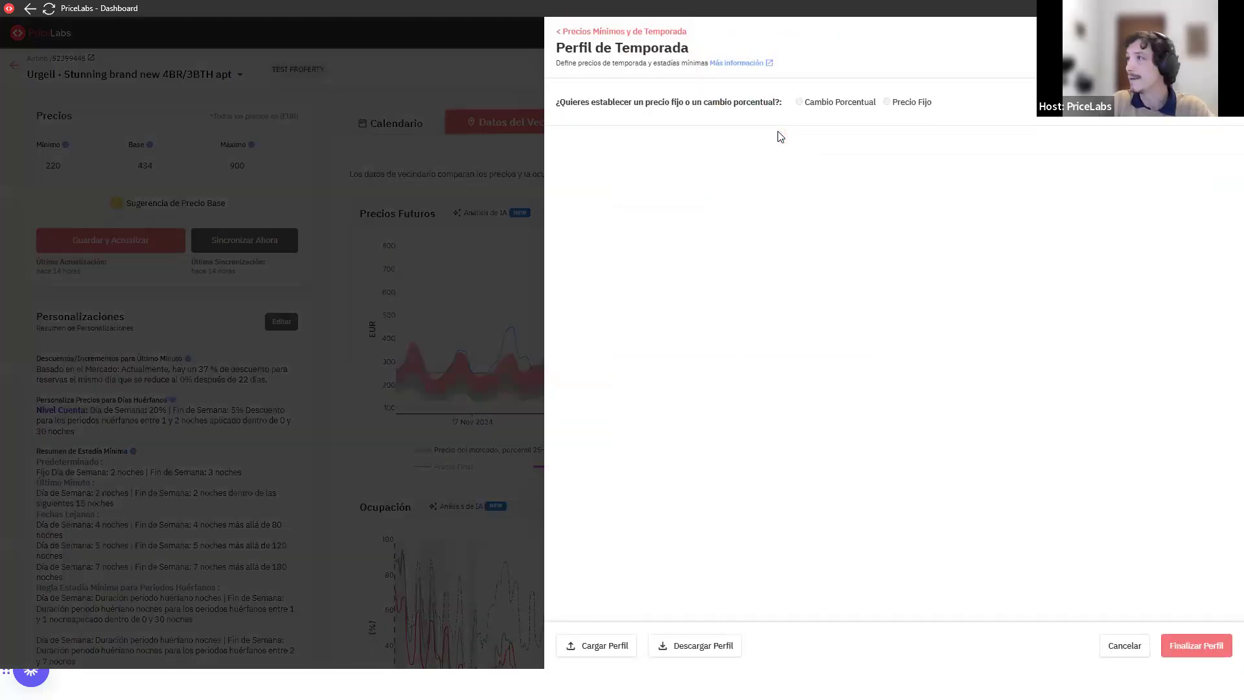
{"action": "left_click", "coordinate": [919, 104]}
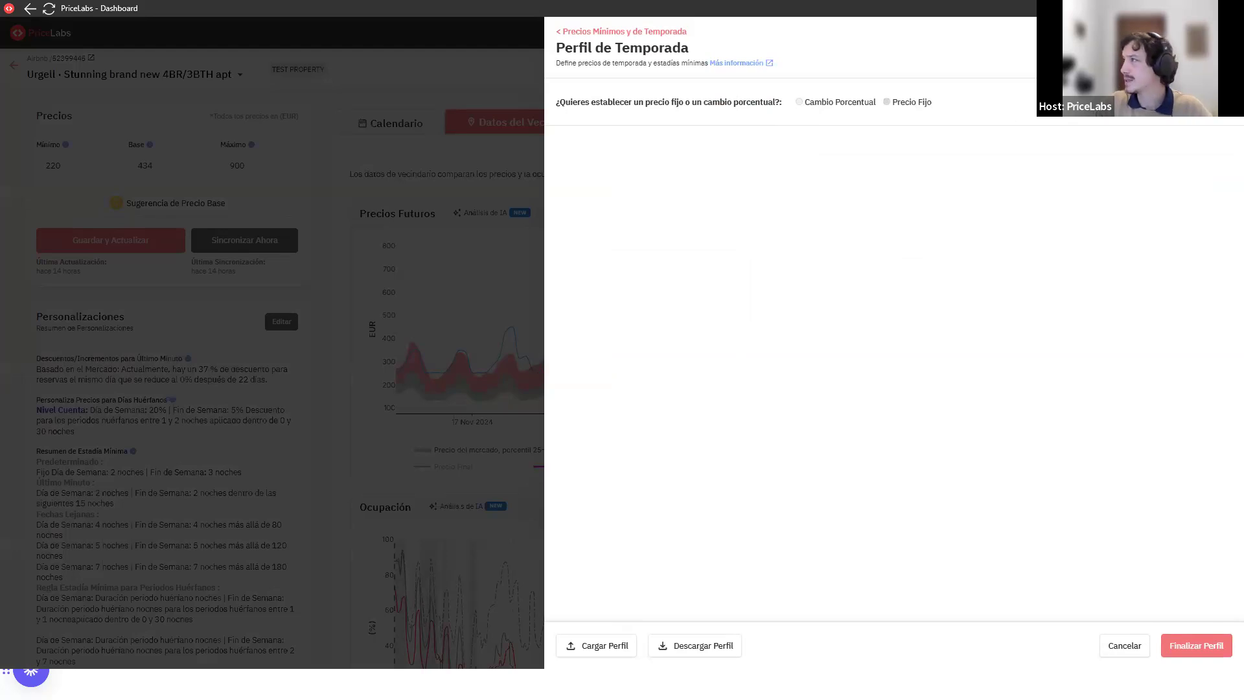
Step: Name the first season "Baja" and set its dates from Nov 01 to Dec 20
{"action": "left_click", "coordinate": [622, 171]}
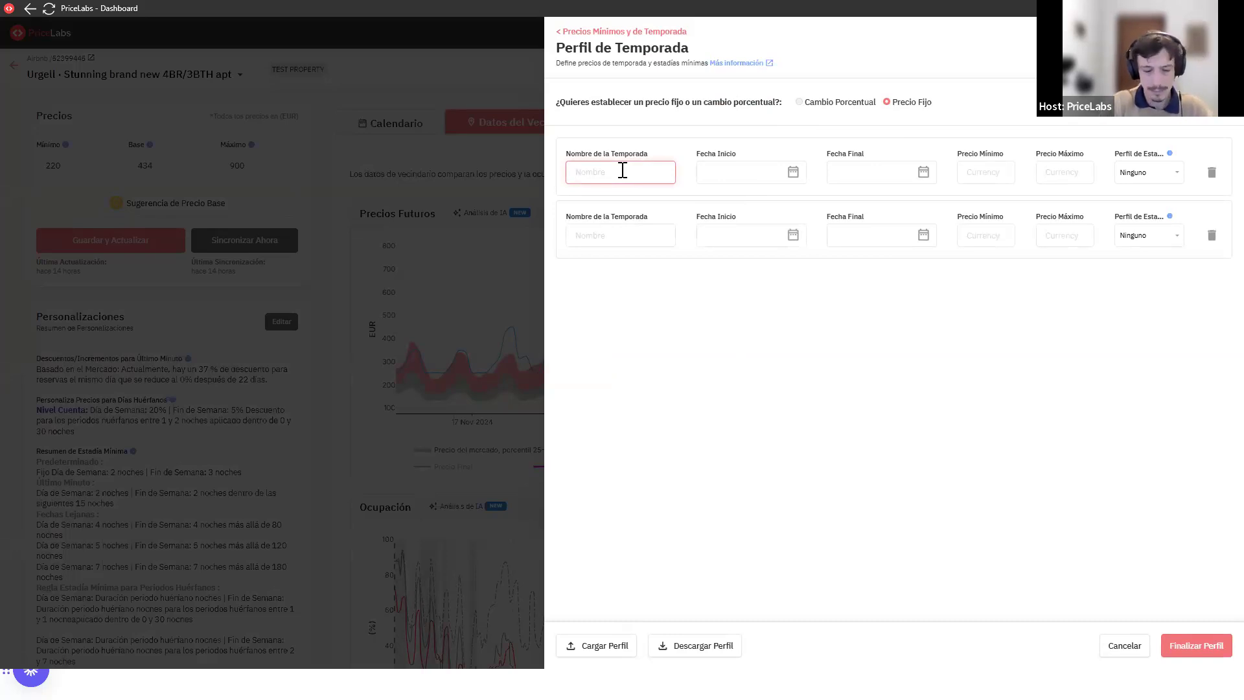
{"action": "type", "text": "Baja"}
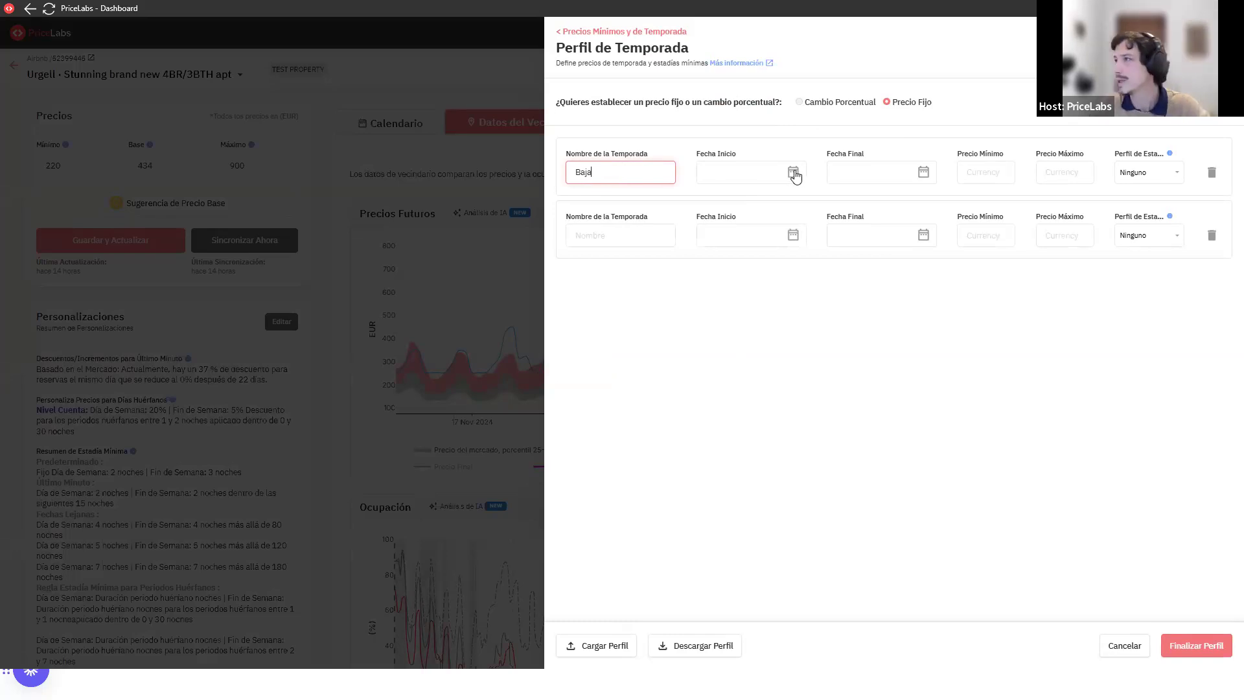
{"action": "left_click", "coordinate": [766, 173]}
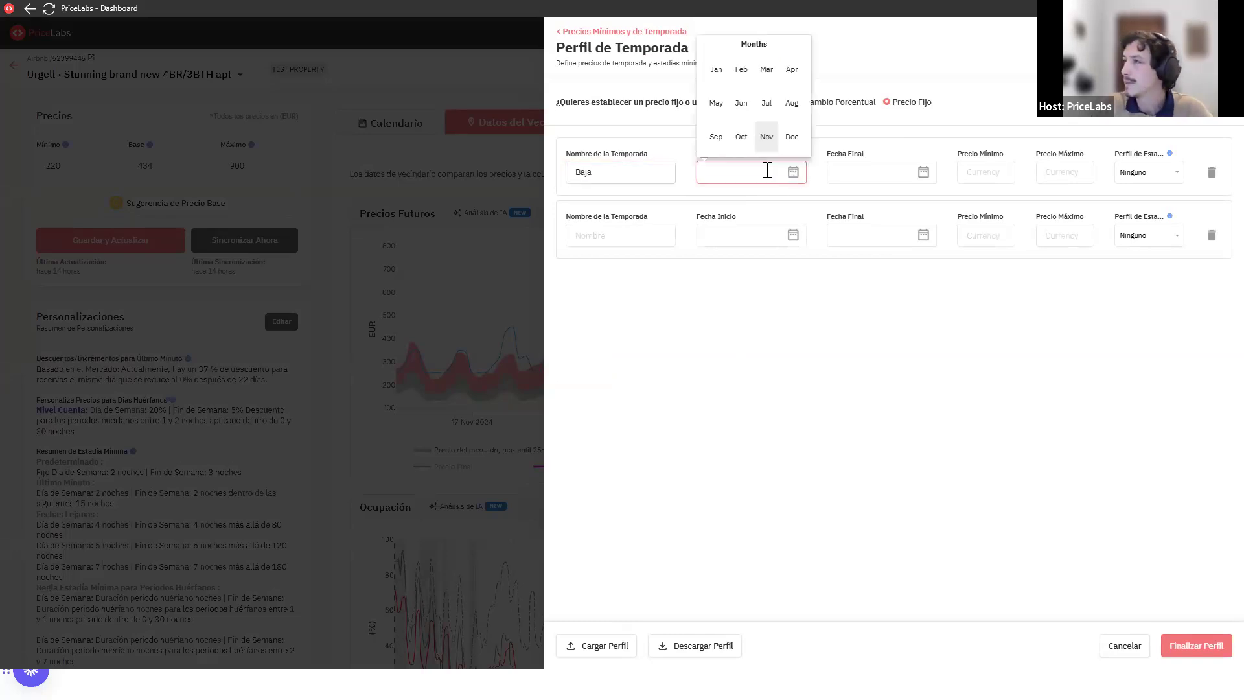
{"action": "left_click", "coordinate": [766, 137]}
{"action": "left_click", "coordinate": [799, 79]}
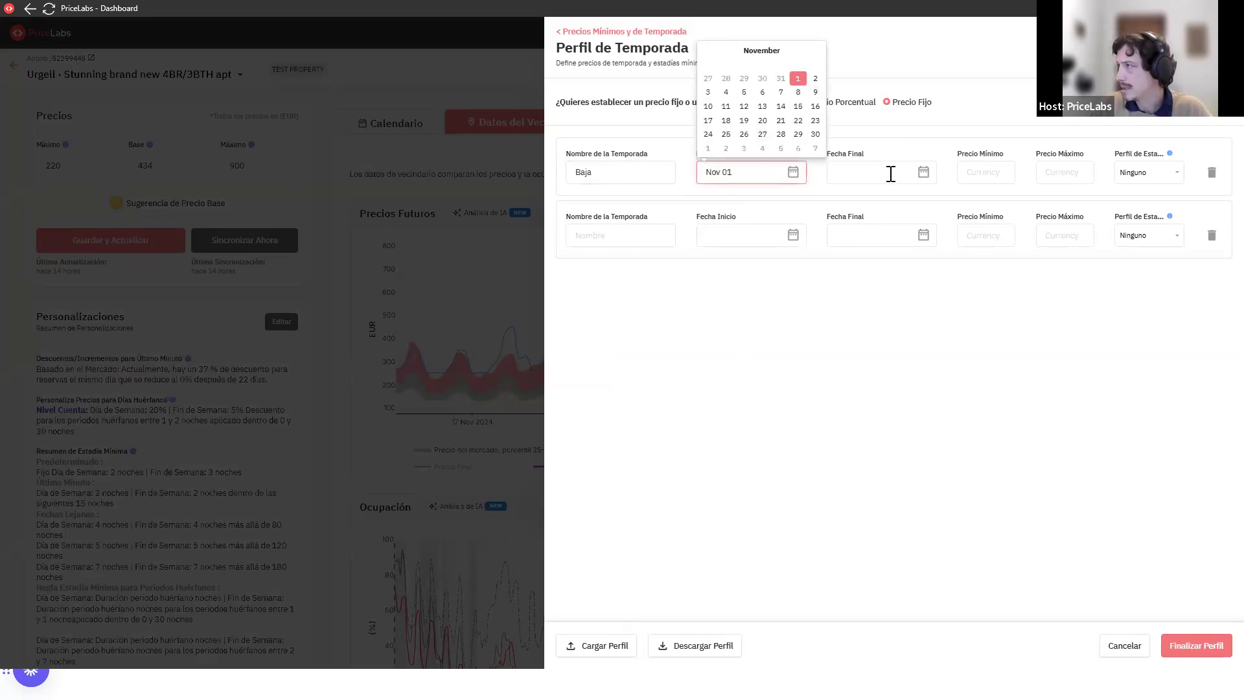
{"action": "left_click", "coordinate": [914, 171]}
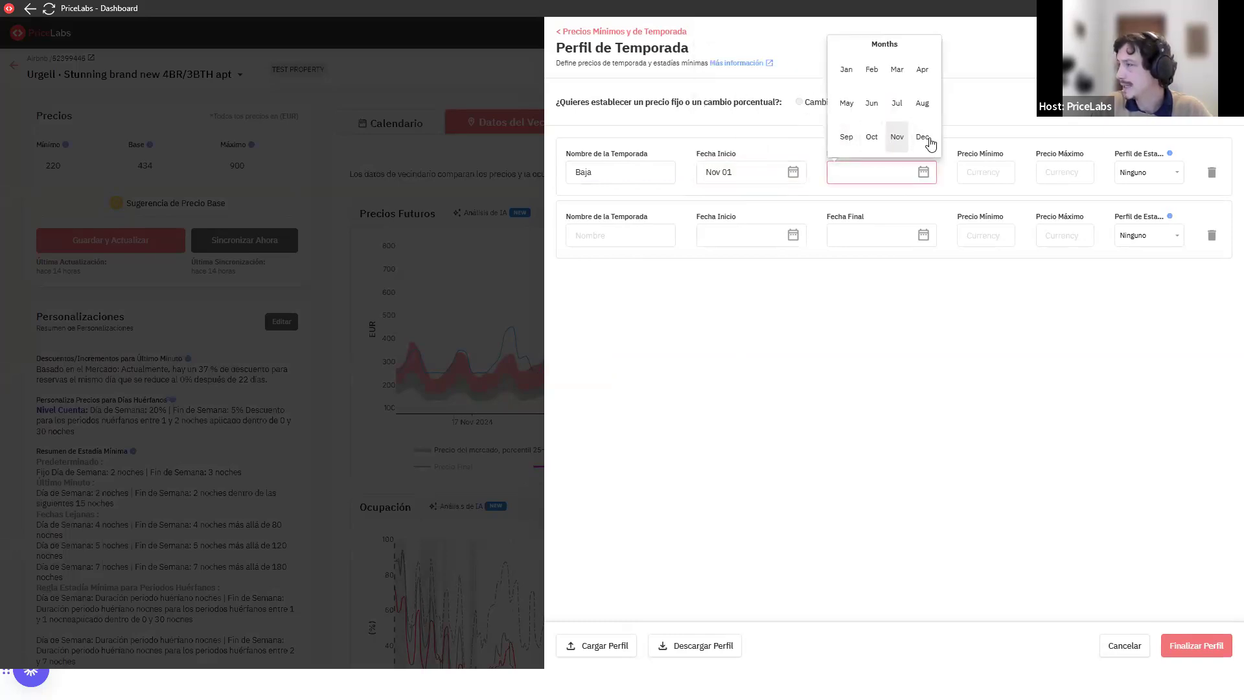
{"action": "left_click", "coordinate": [921, 129]}
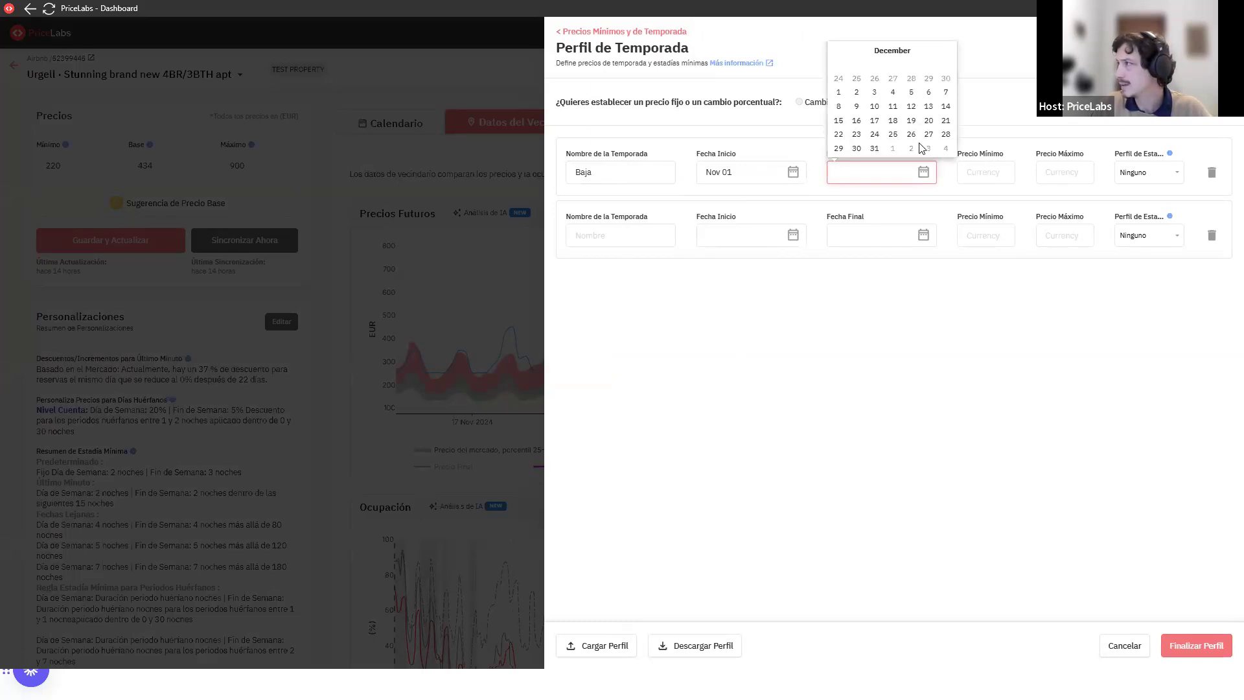
{"action": "left_click", "coordinate": [928, 126]}
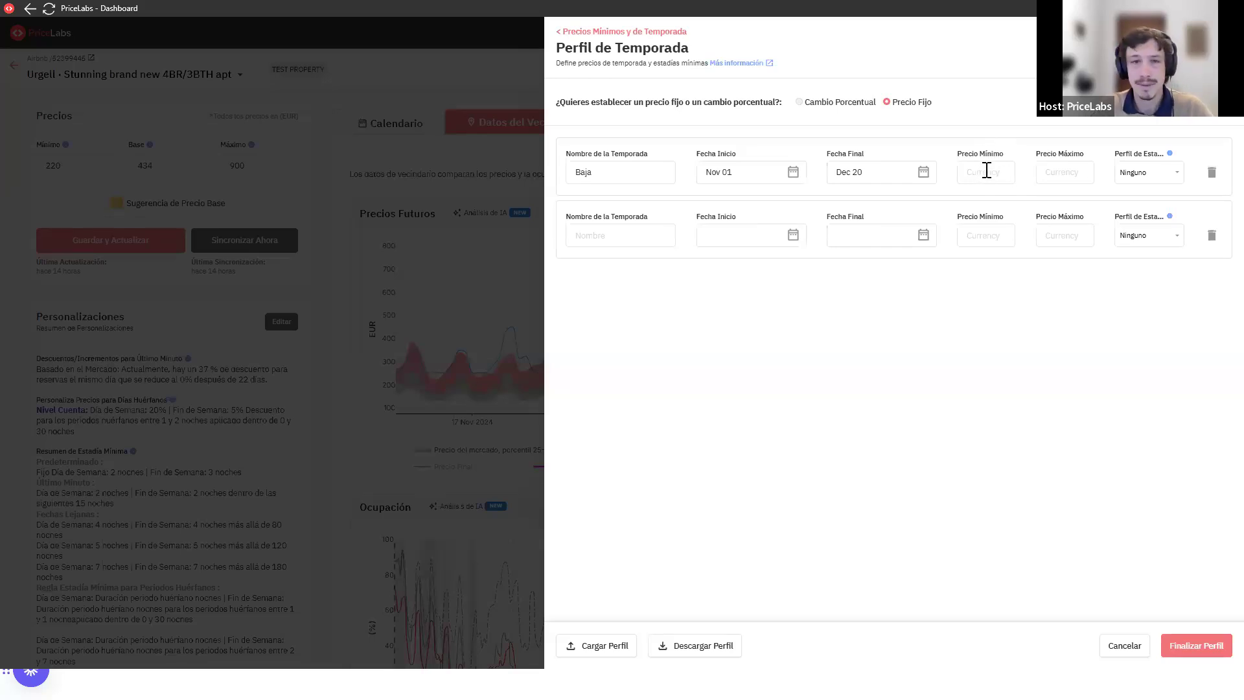
Step: Assign the "Temporada baja" minimum-stay profile to the Baja season, and leave the customizations without saving
{"action": "left_click", "coordinate": [986, 170]}
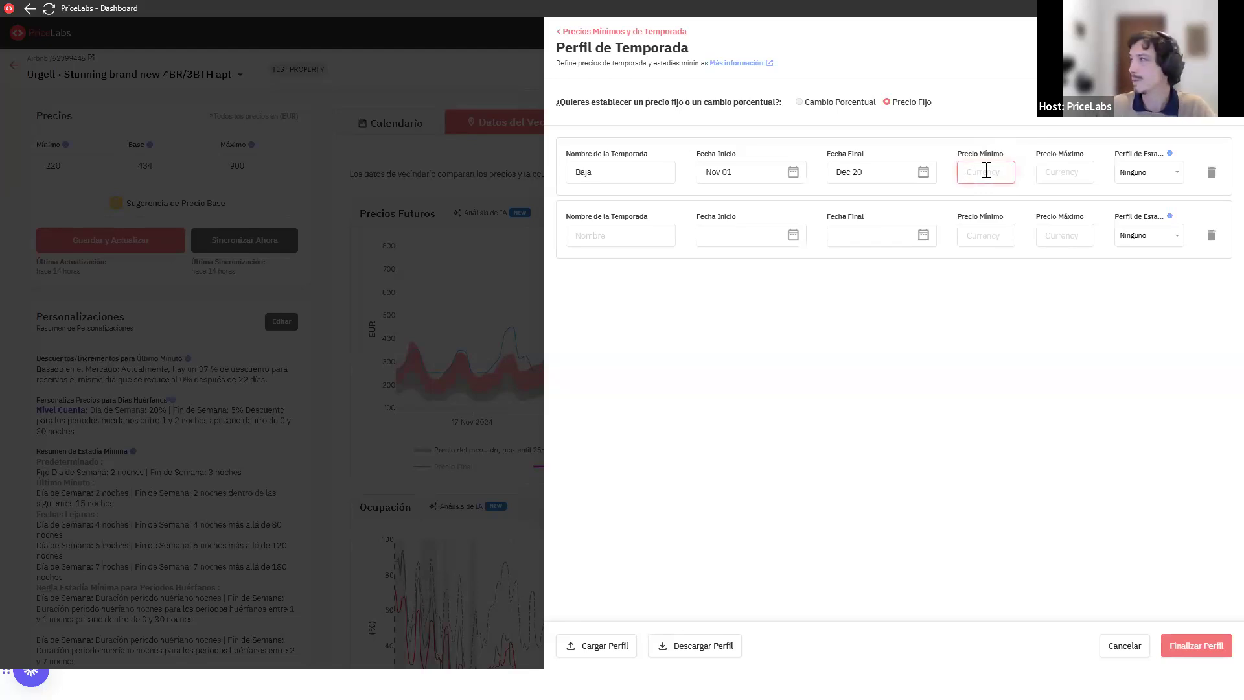
{"action": "left_click", "coordinate": [1141, 184]}
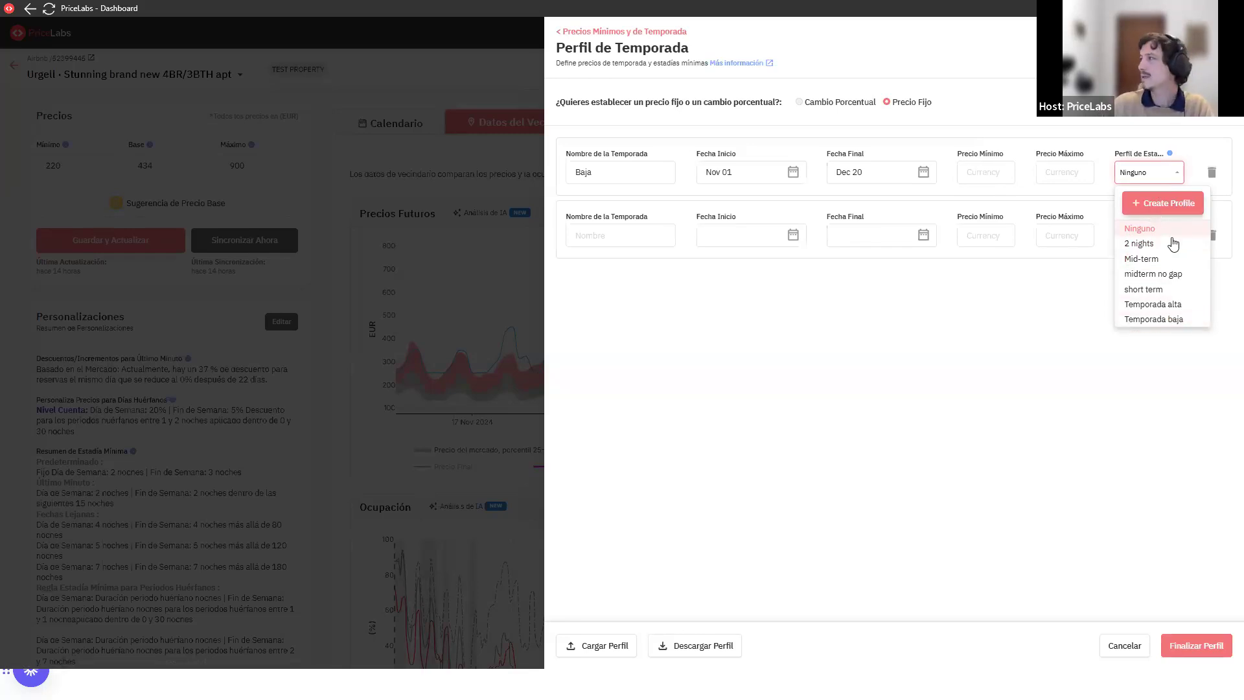
{"action": "left_click", "coordinate": [1171, 324]}
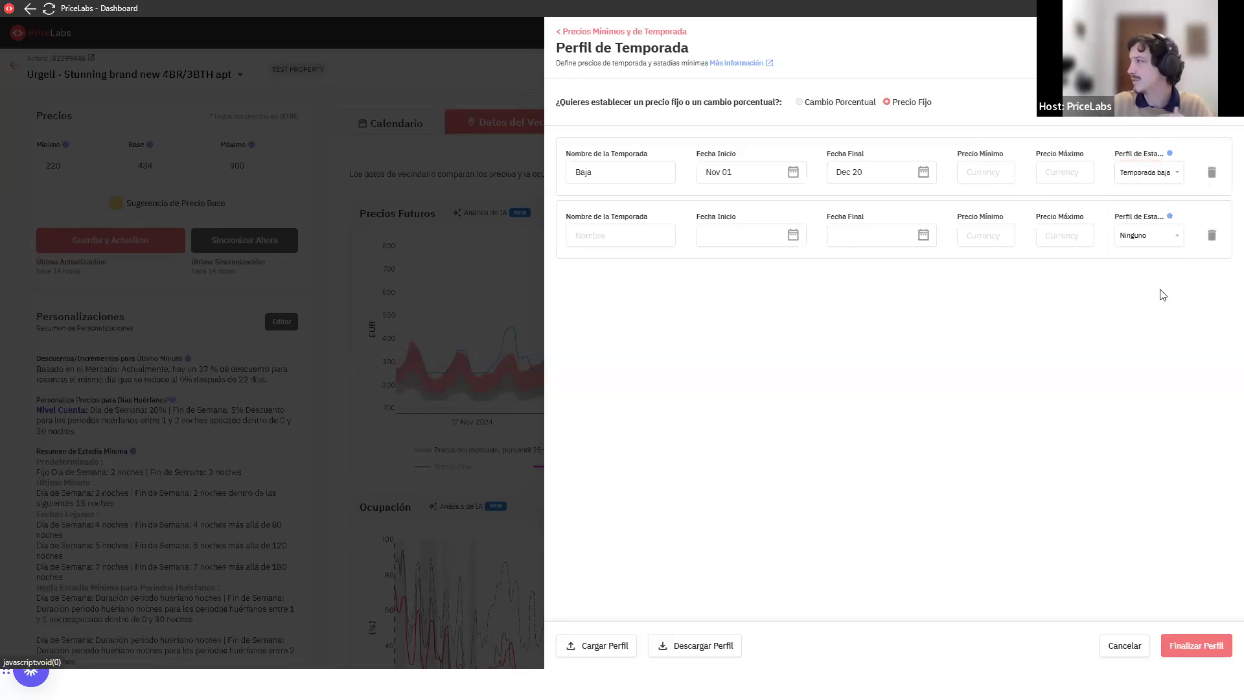
{"action": "left_click", "coordinate": [1157, 174]}
{"action": "left_click", "coordinate": [1075, 350]}
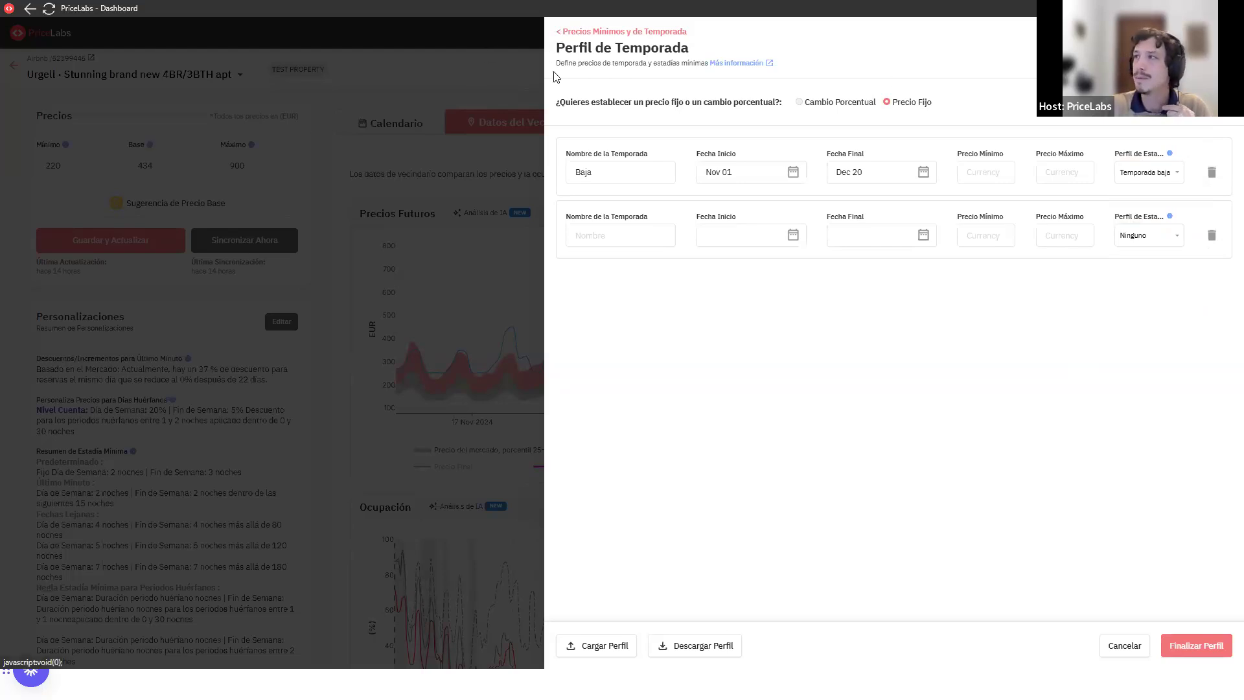
{"action": "left_click", "coordinate": [583, 31]}
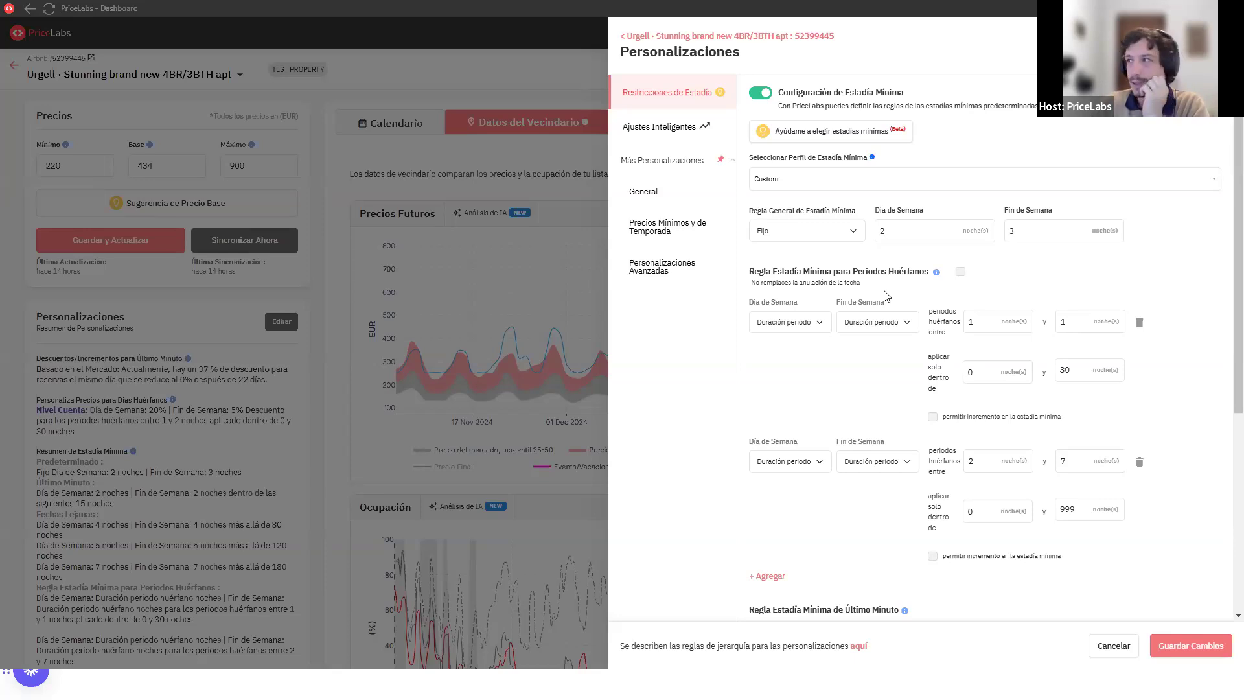
{"action": "left_click", "coordinate": [18, 91]}
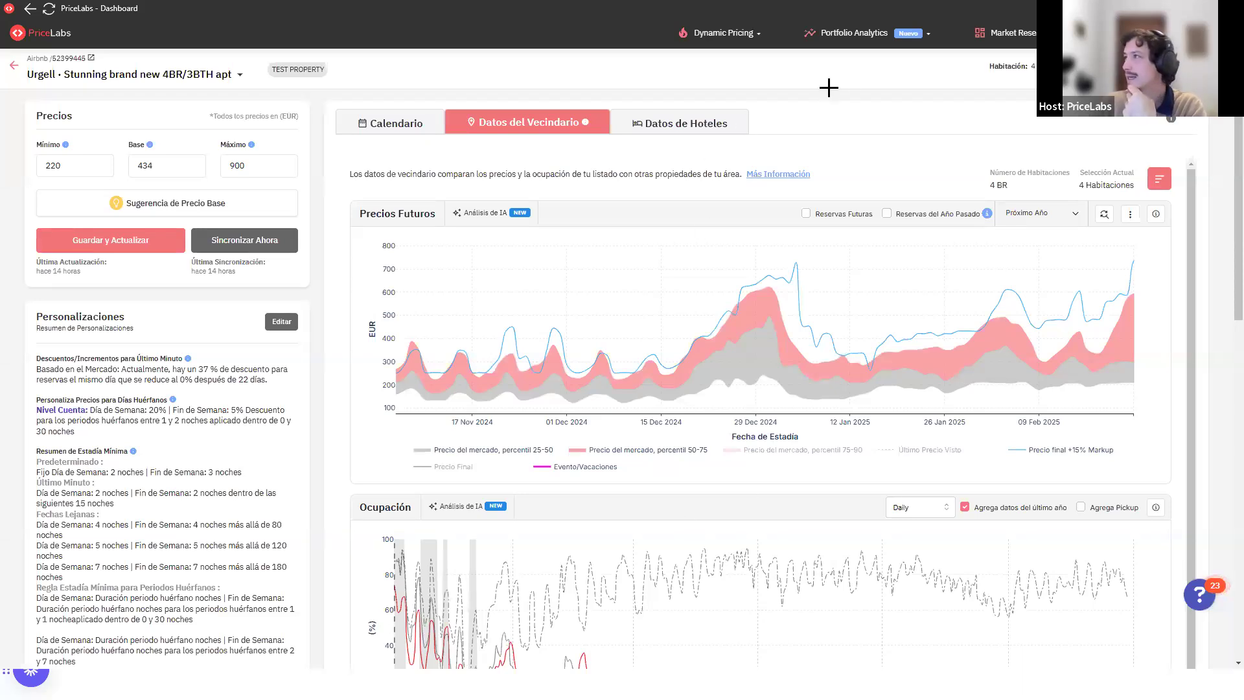
Step: Switch to the Leaderboard report in a maximized window and look over its stay date range presets
{"action": "left_click", "coordinate": [853, 37]}
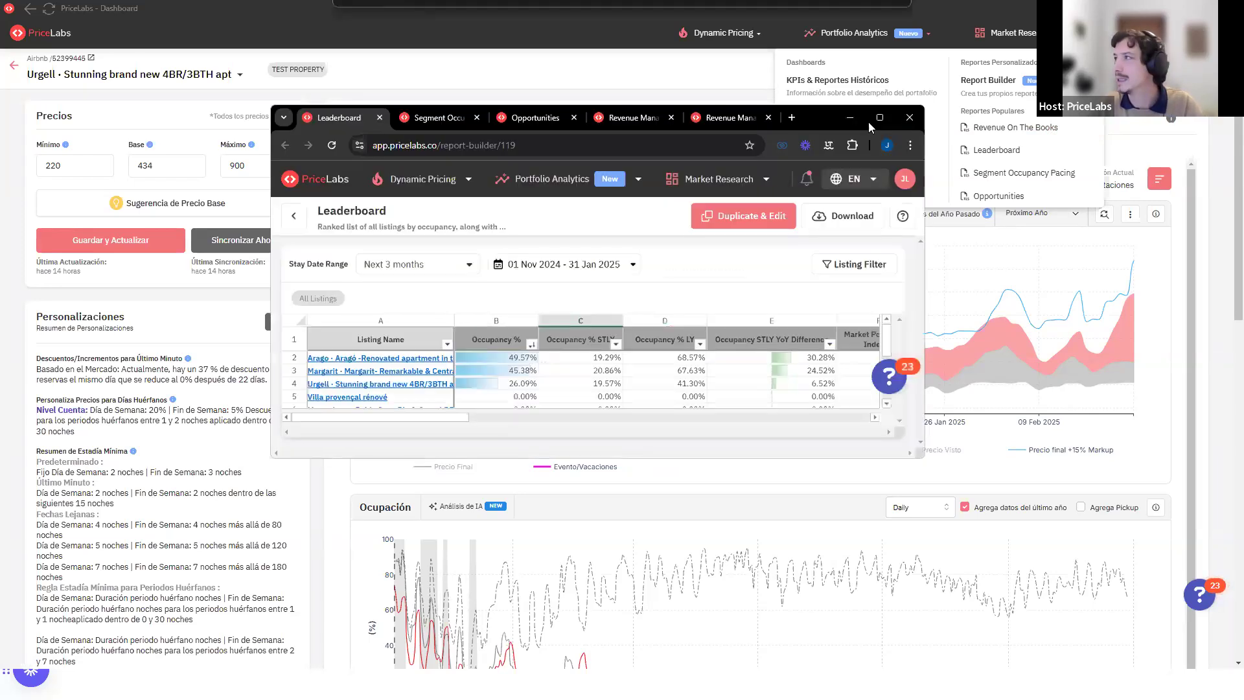
{"action": "left_click", "coordinate": [879, 121]}
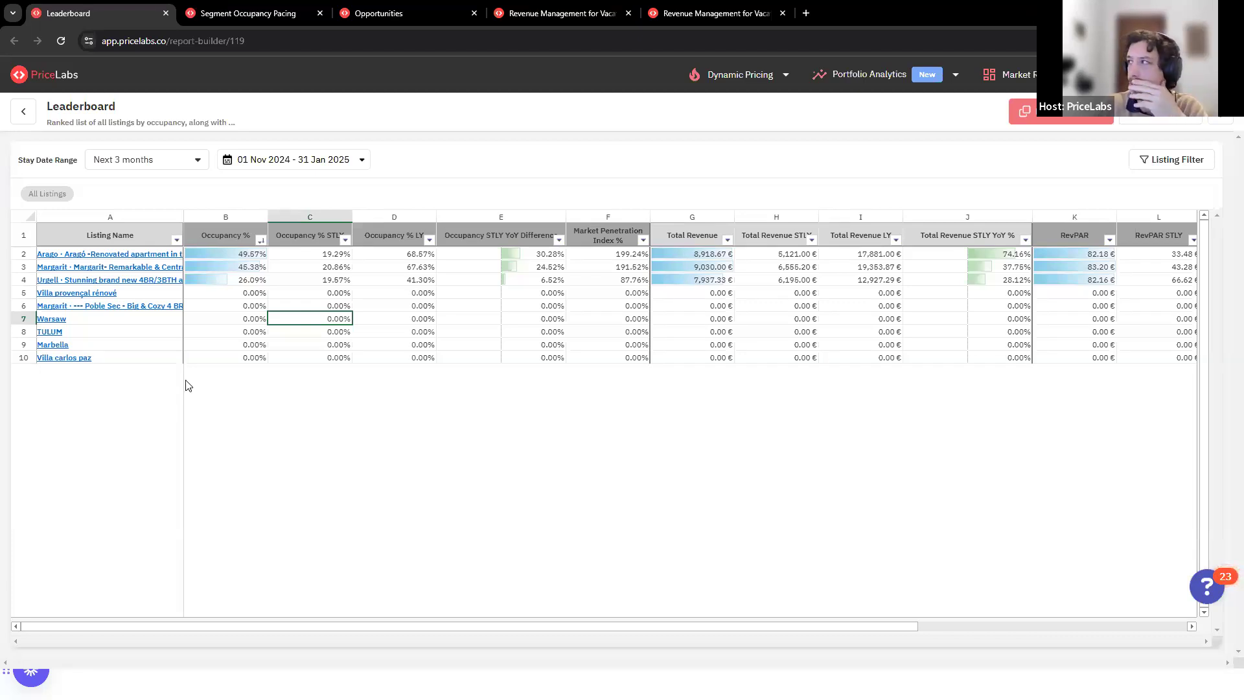
{"action": "left_click", "coordinate": [1139, 161]}
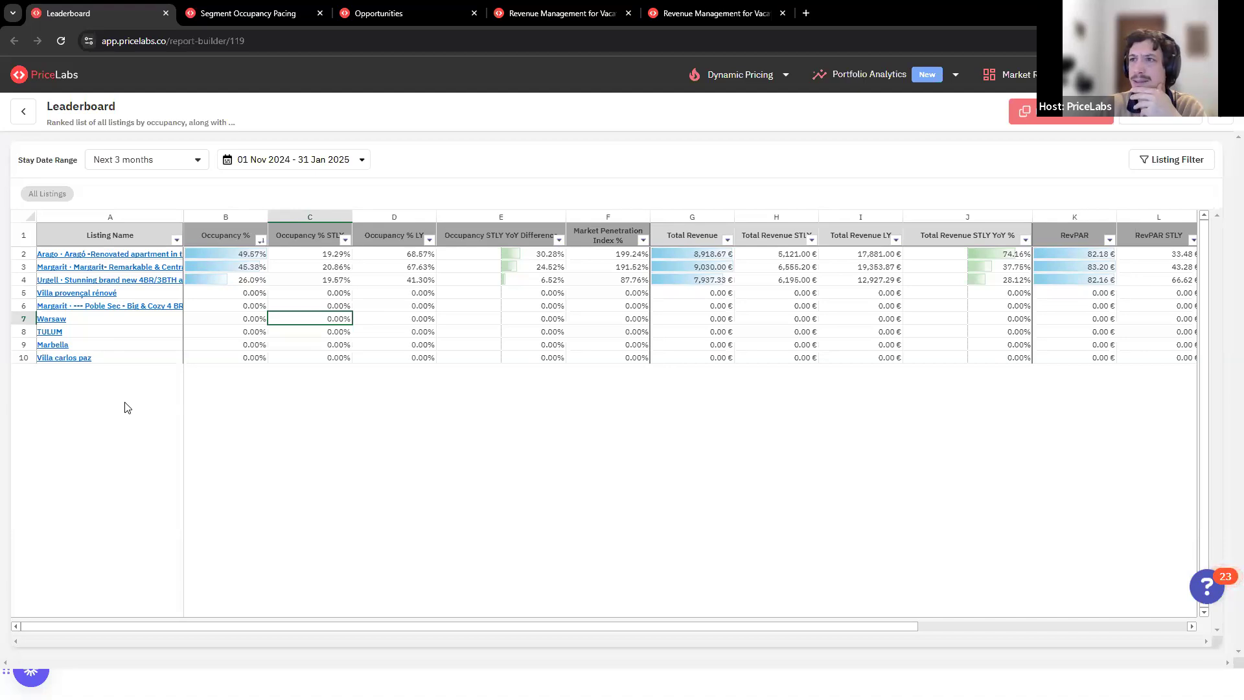
{"action": "left_click", "coordinate": [122, 166]}
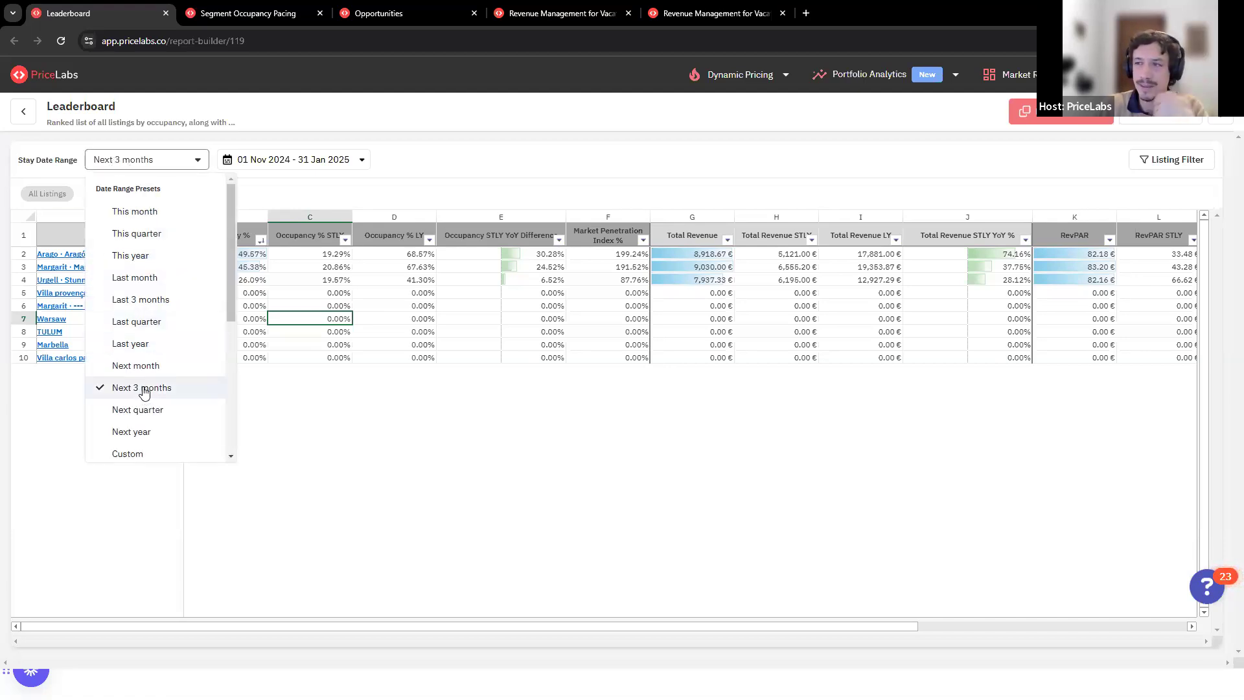
{"action": "left_click", "coordinate": [554, 104]}
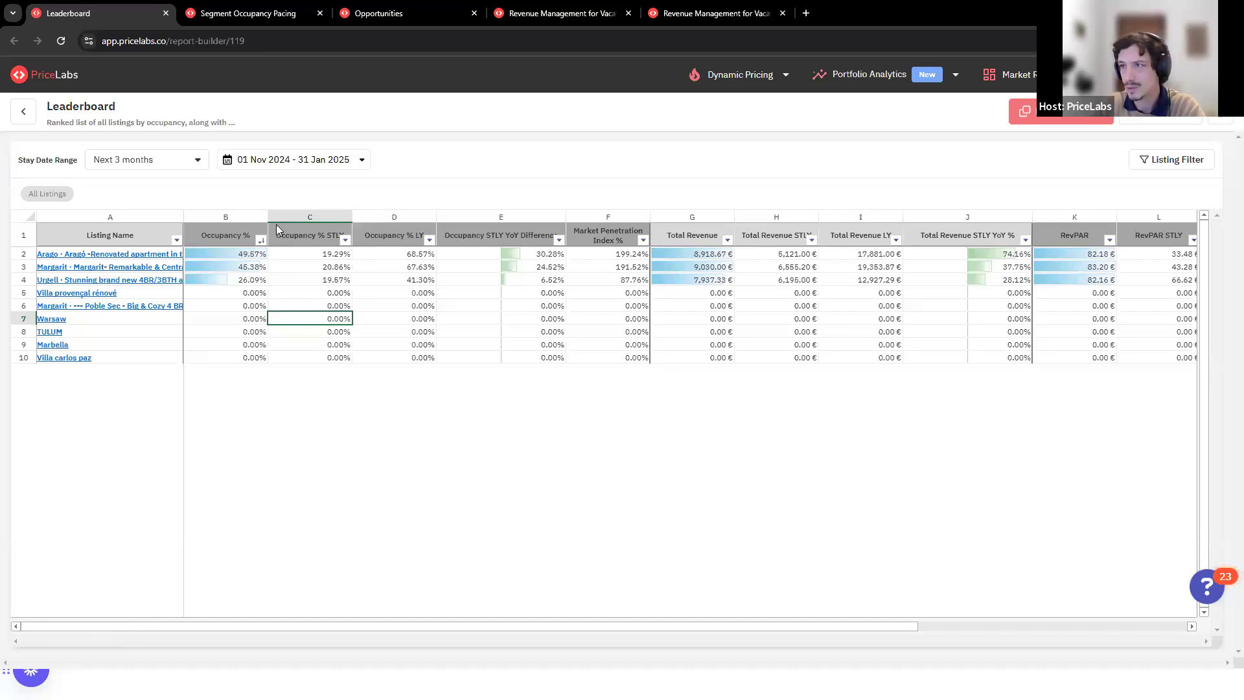
Step: Examine the listings' occupancy, market penetration, total revenue and RevPAR columns in the Leaderboard report
{"action": "left_click_drag", "start_coordinate": [267, 216], "coordinate": [263, 217]}
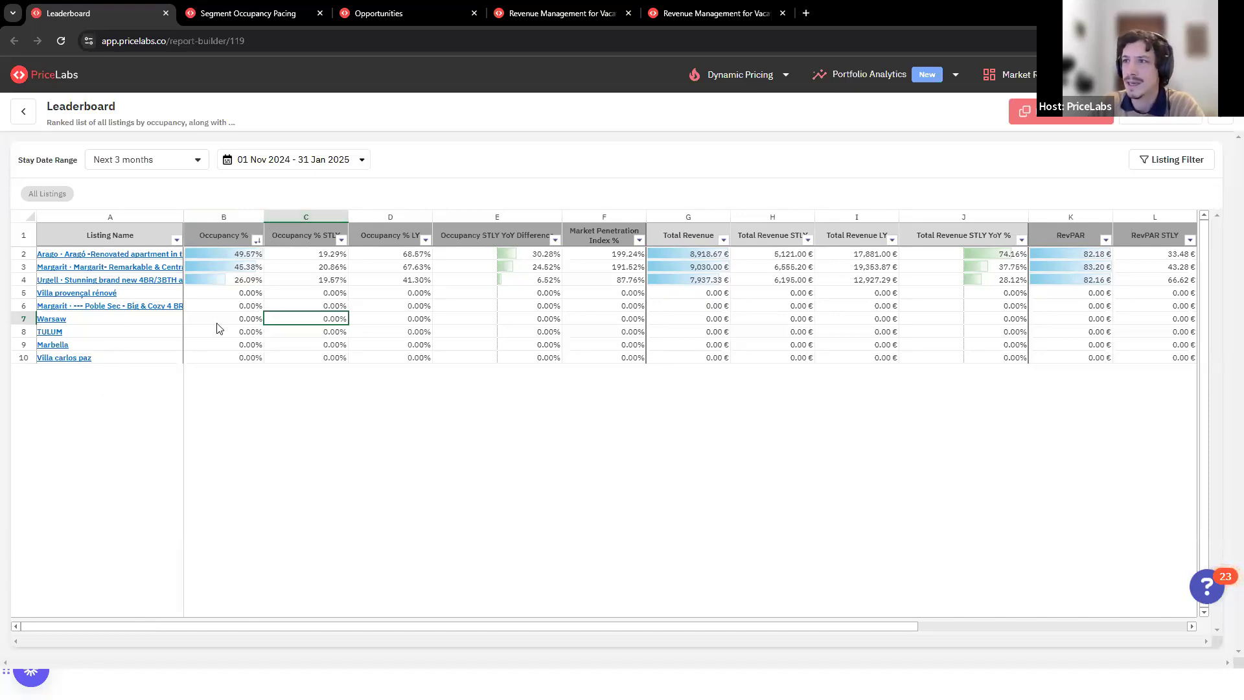
{"action": "mouse_move", "coordinate": [222, 293]}
{"action": "left_mouse_down"}
{"action": "mouse_move", "coordinate": [309, 366]}
{"action": "mouse_move", "coordinate": [453, 370]}
{"action": "mouse_move", "coordinate": [395, 402]}
{"action": "left_mouse_up"}
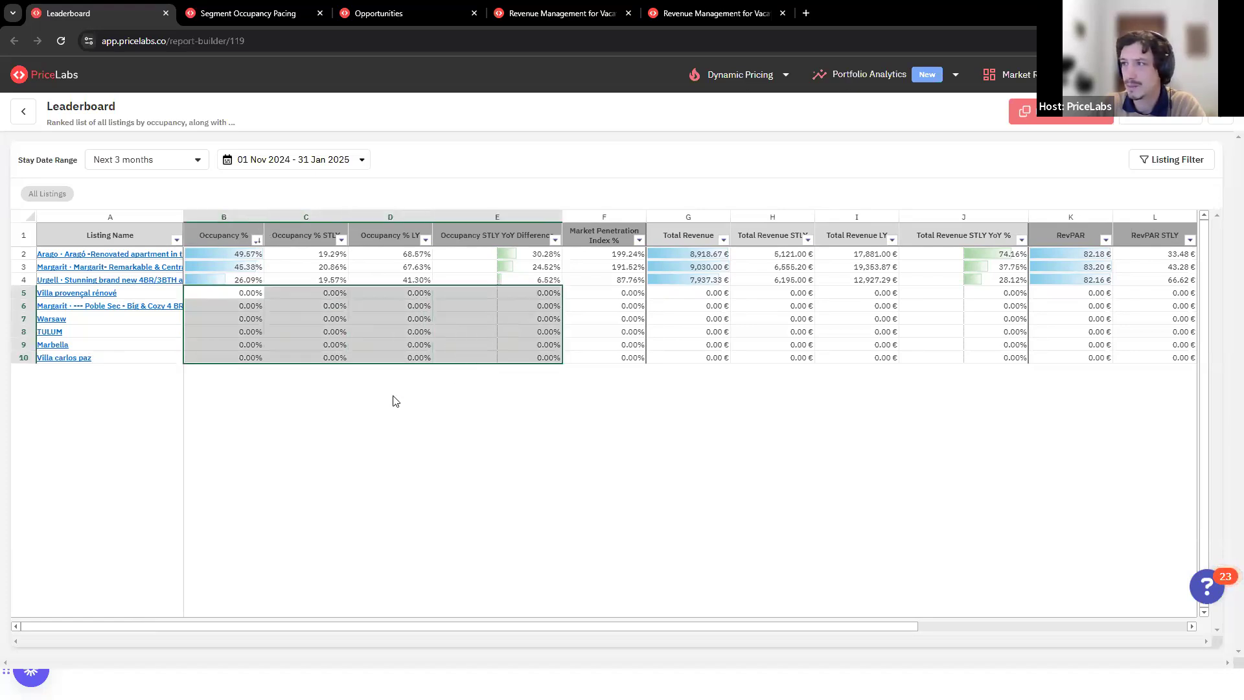
{"action": "left_click", "coordinate": [227, 259]}
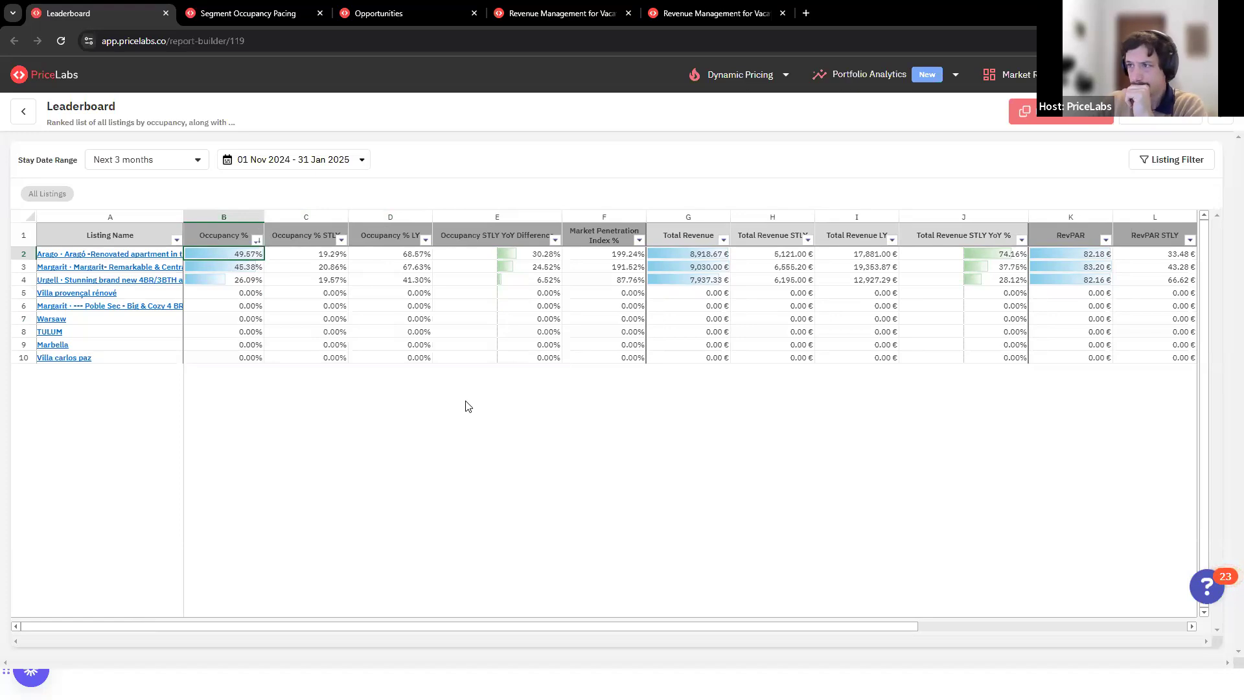
{"action": "left_click", "coordinate": [318, 256]}
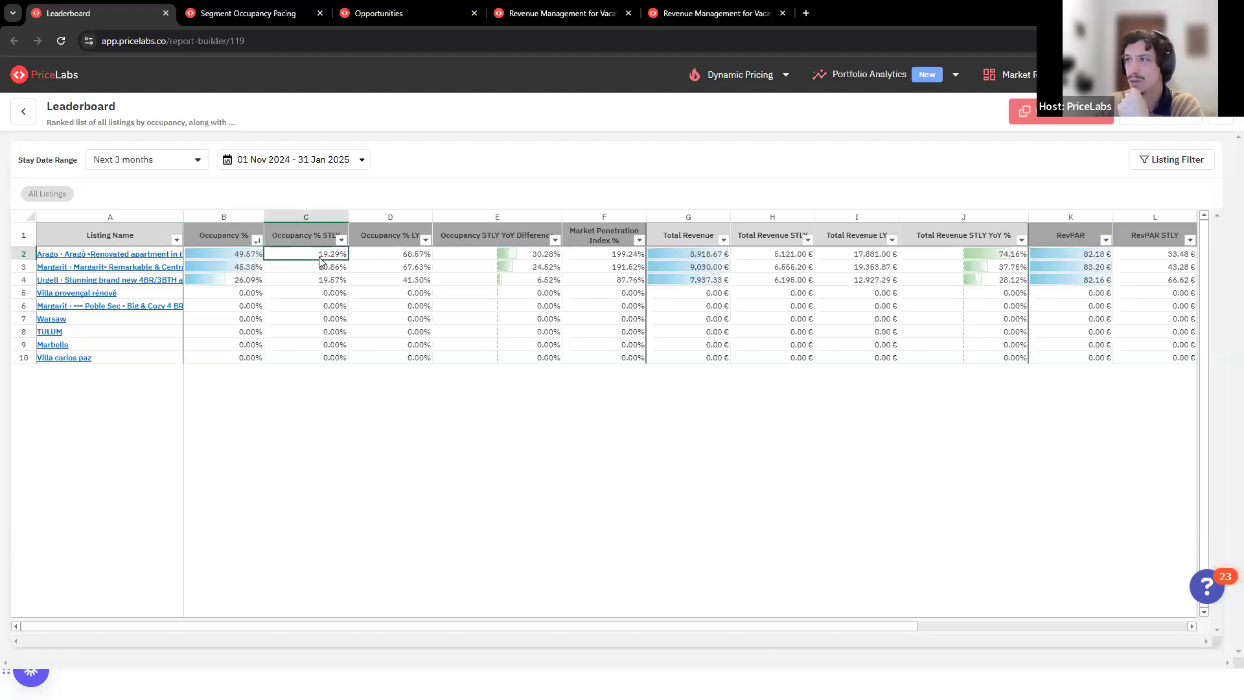
{"action": "left_click", "coordinate": [401, 255]}
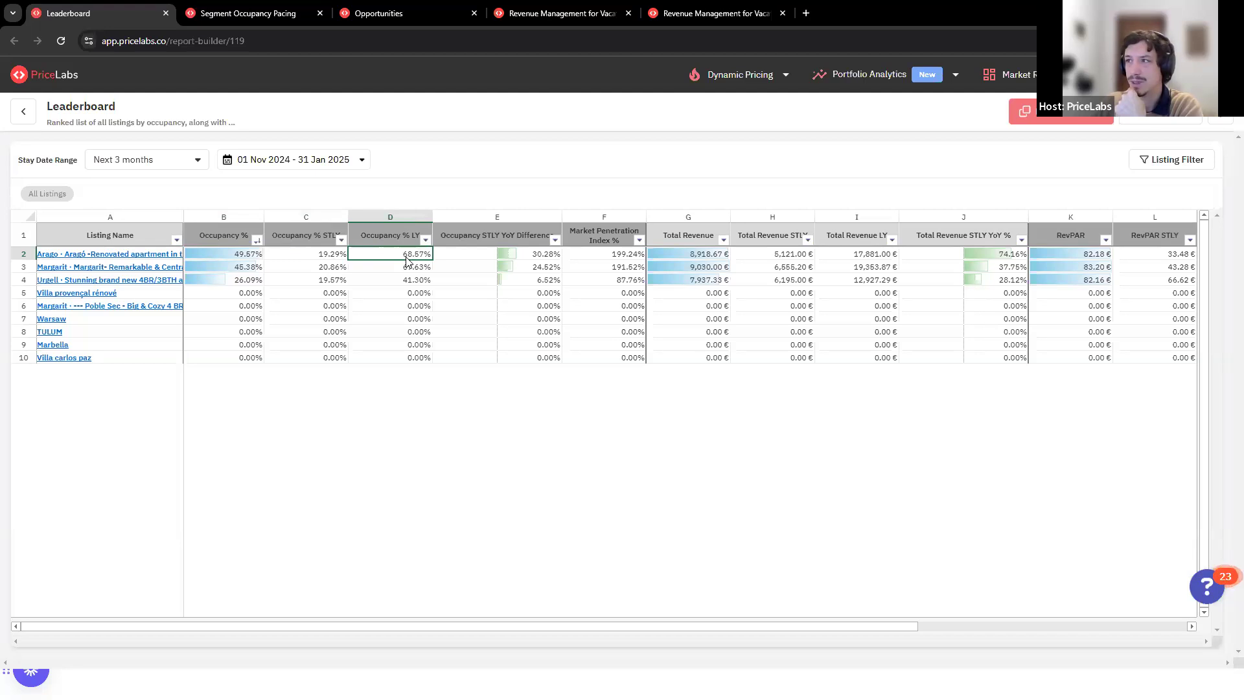
{"action": "left_click", "coordinate": [485, 258]}
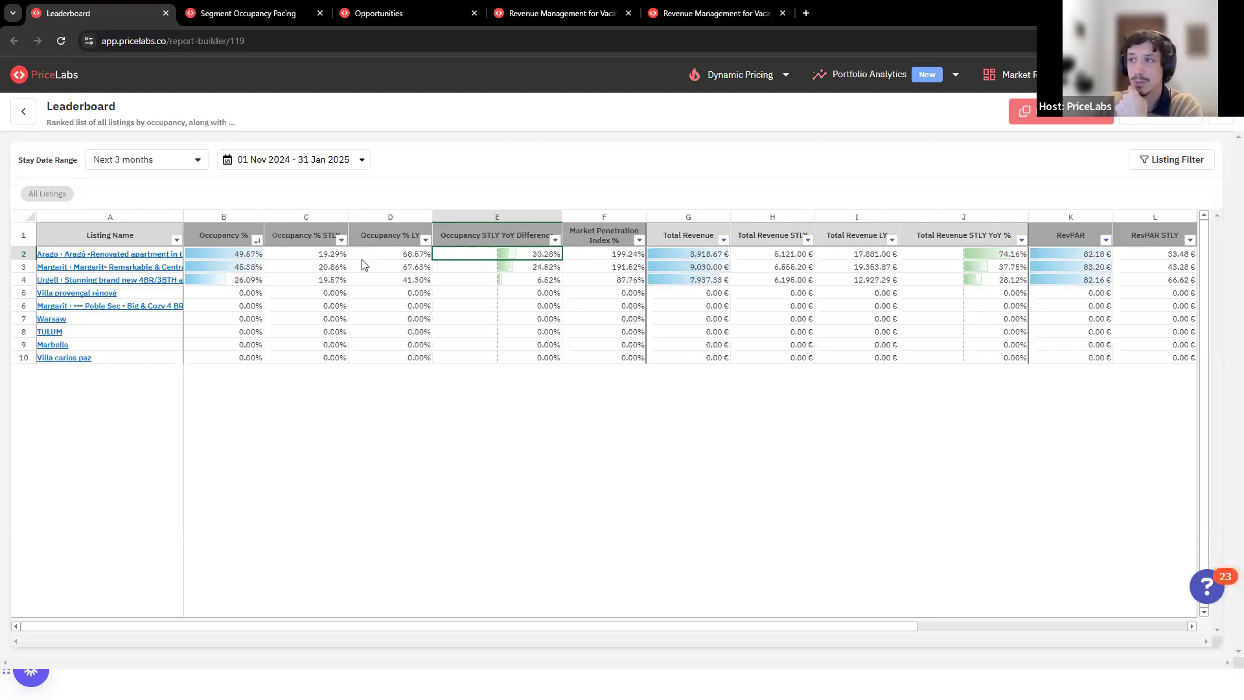
{"action": "left_click", "coordinate": [621, 256]}
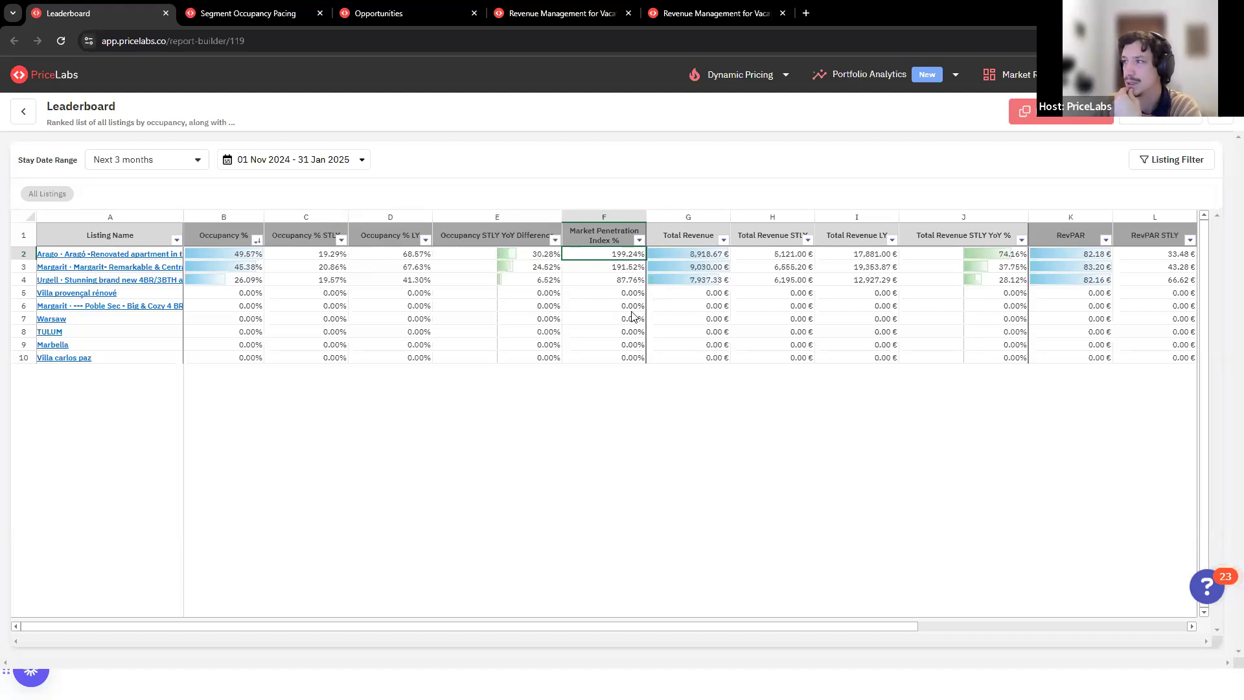
{"action": "left_click", "coordinate": [695, 255]}
{"action": "left_click", "coordinate": [785, 262]}
{"action": "left_click", "coordinate": [855, 262]}
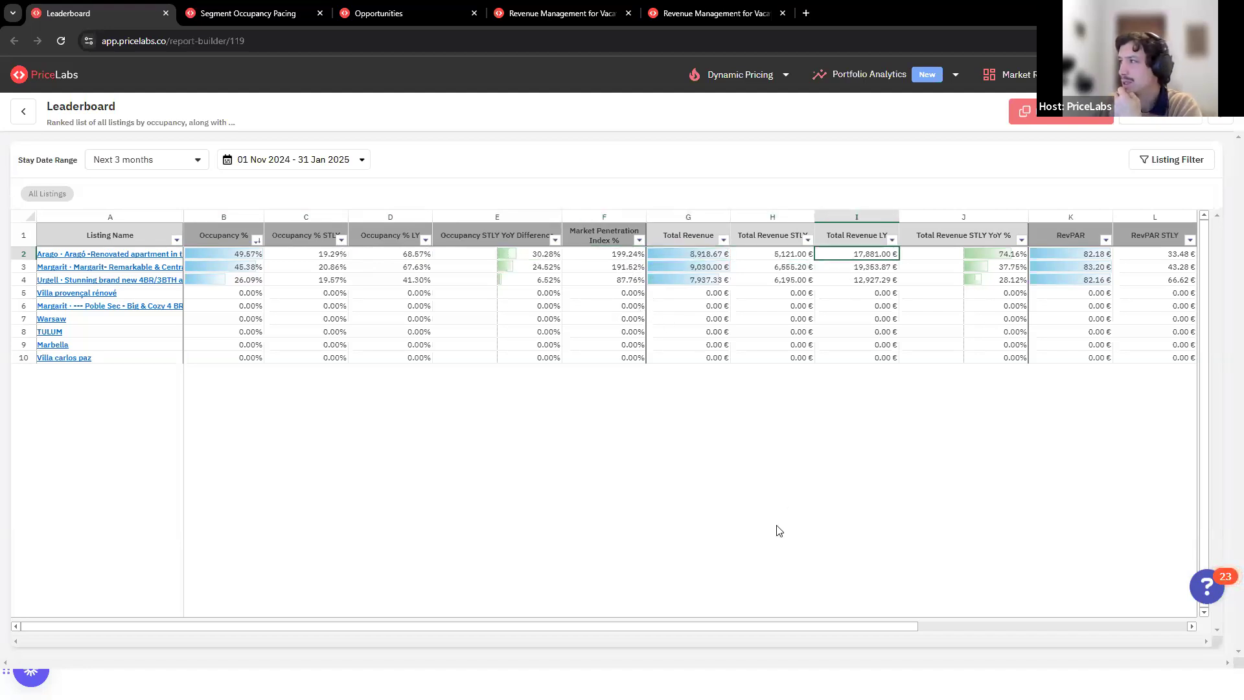
{"action": "left_click_drag", "start_coordinate": [914, 626], "coordinate": [1183, 630]}
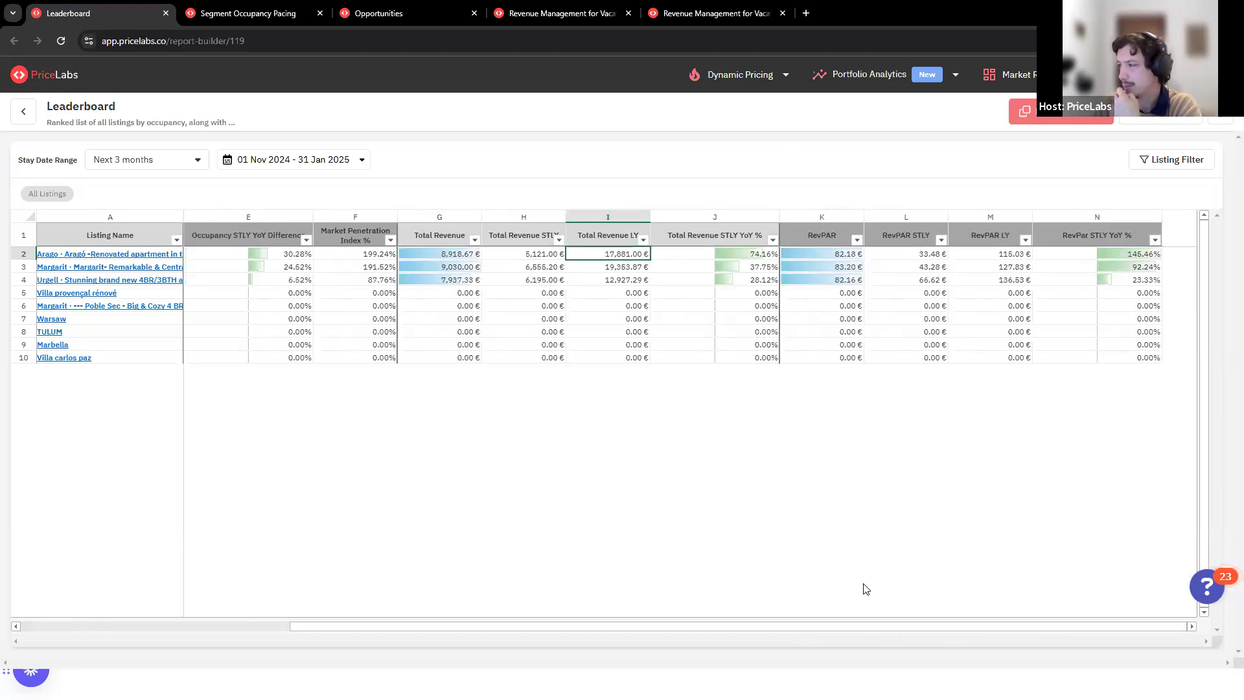
{"action": "left_click_drag", "start_coordinate": [866, 632], "coordinate": [157, 304]}
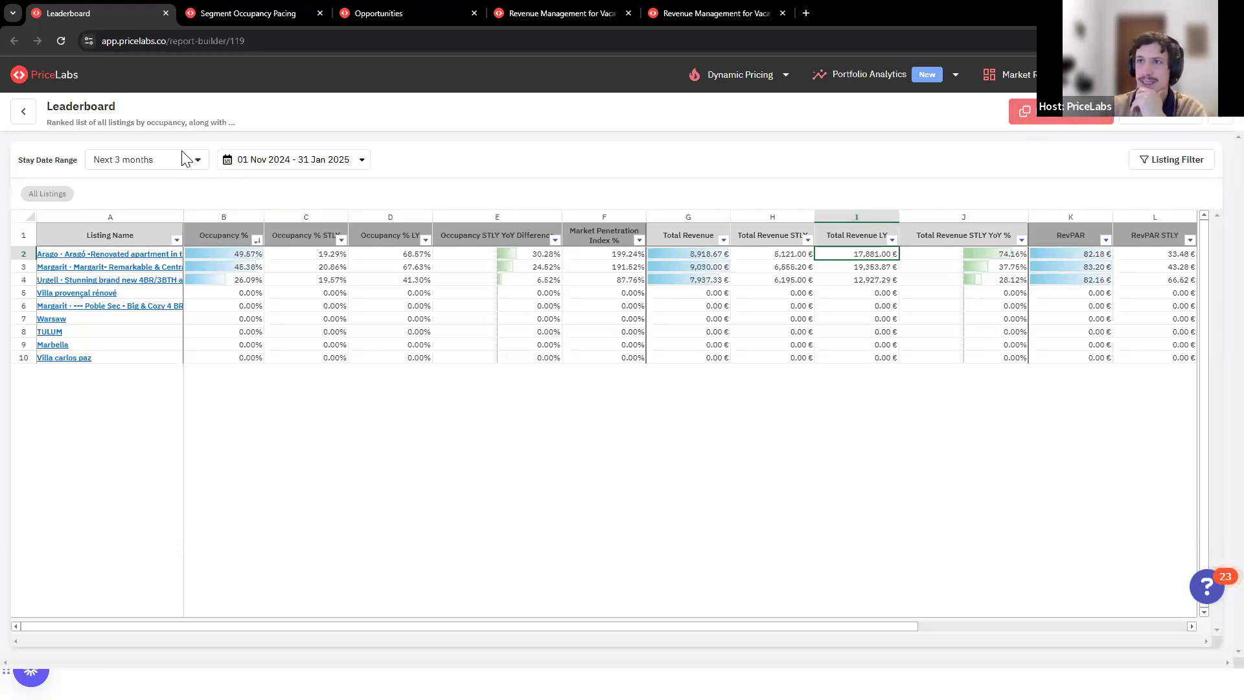
Step: Look over the stay date range presets and the criteria offered by the Leaderboard report's listing filter
{"action": "left_click", "coordinate": [124, 161]}
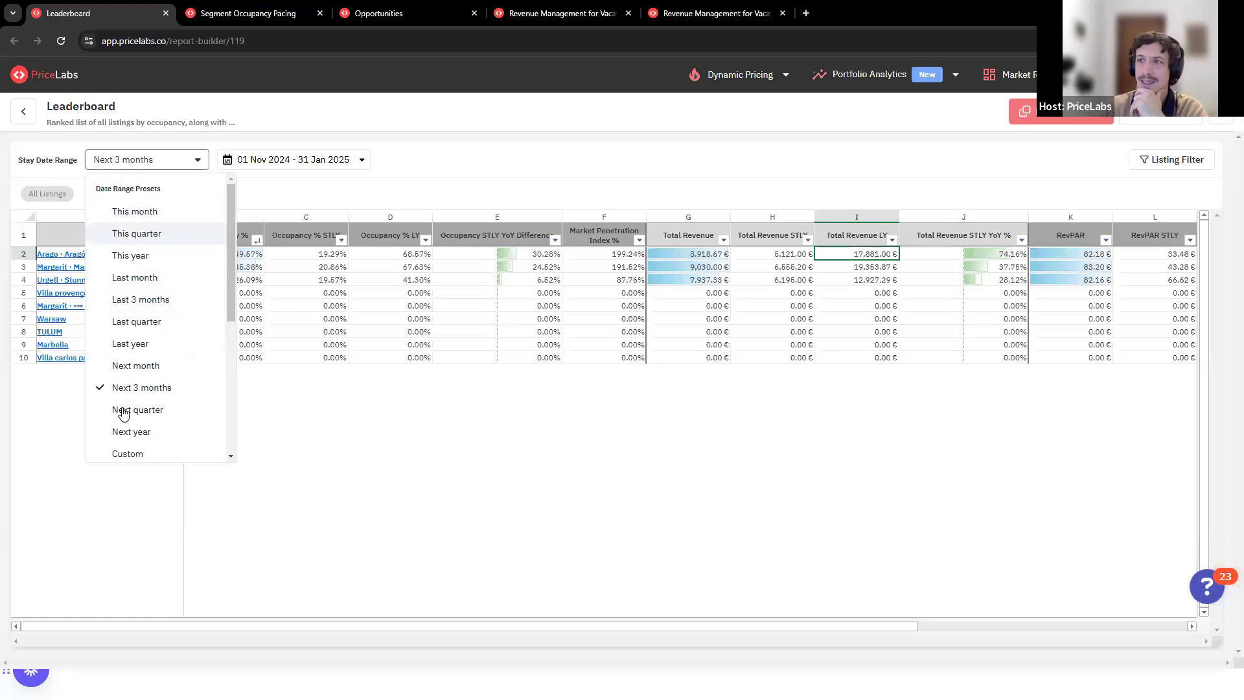
{"action": "scroll", "coordinate": [133, 415], "scroll_direction": "down", "scroll_amount": 1}
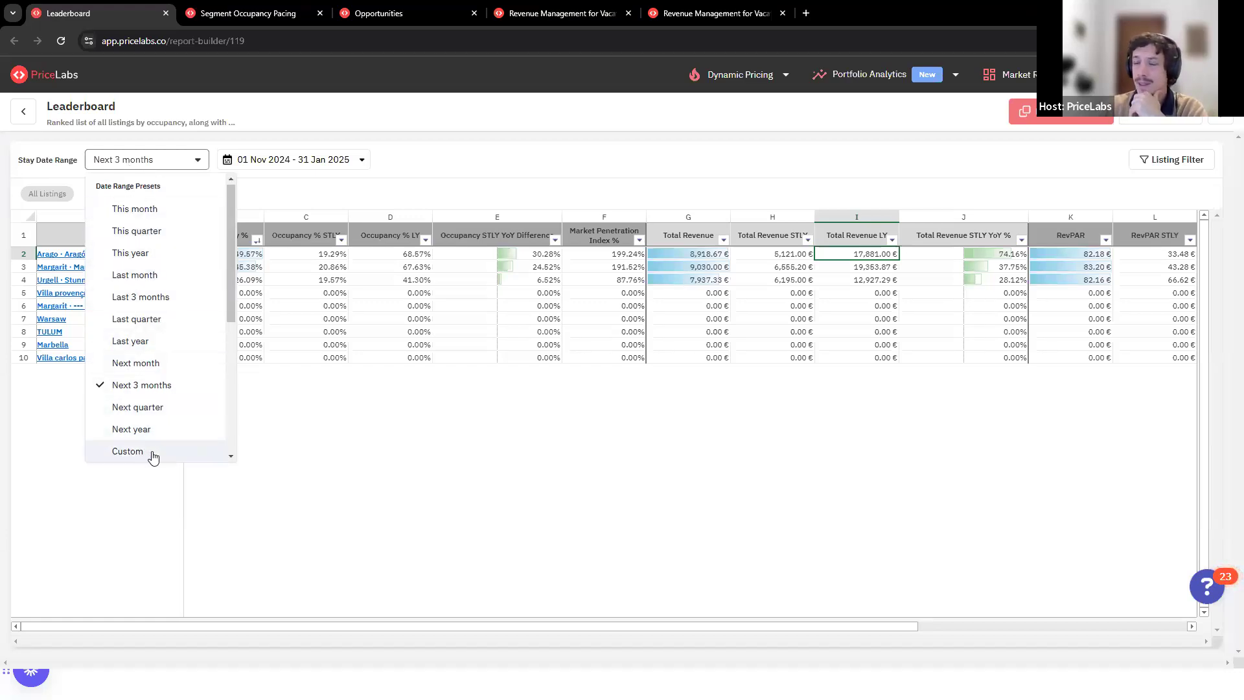
{"action": "left_click", "coordinate": [1175, 164]}
{"action": "left_click", "coordinate": [893, 171]}
{"action": "left_click", "coordinate": [930, 478]}
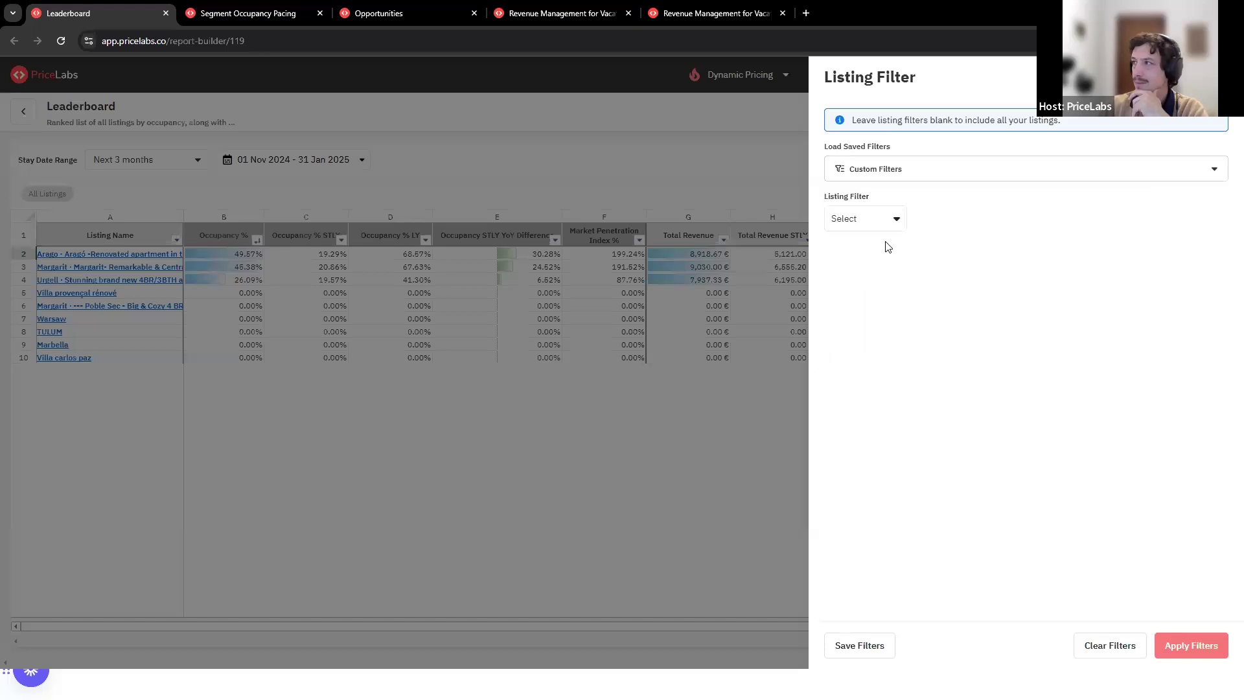
{"action": "left_click", "coordinate": [883, 218]}
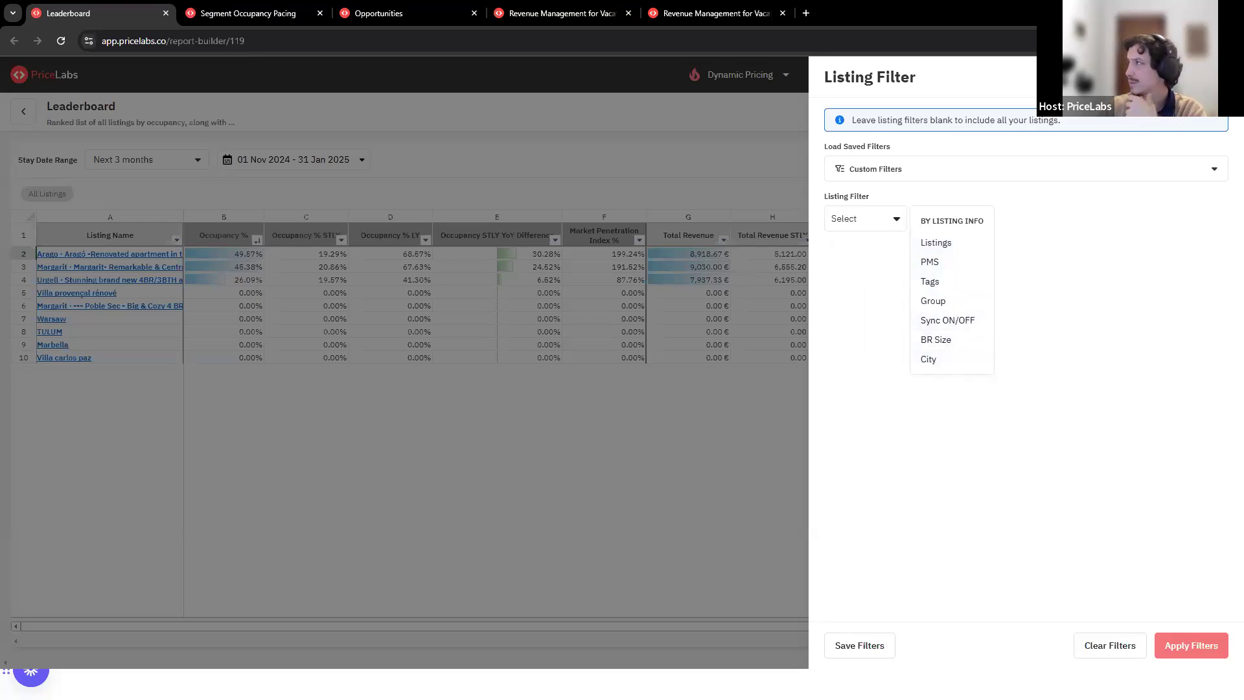
{"action": "key", "text": "Escape"}
{"action": "key", "text": "Escape"}
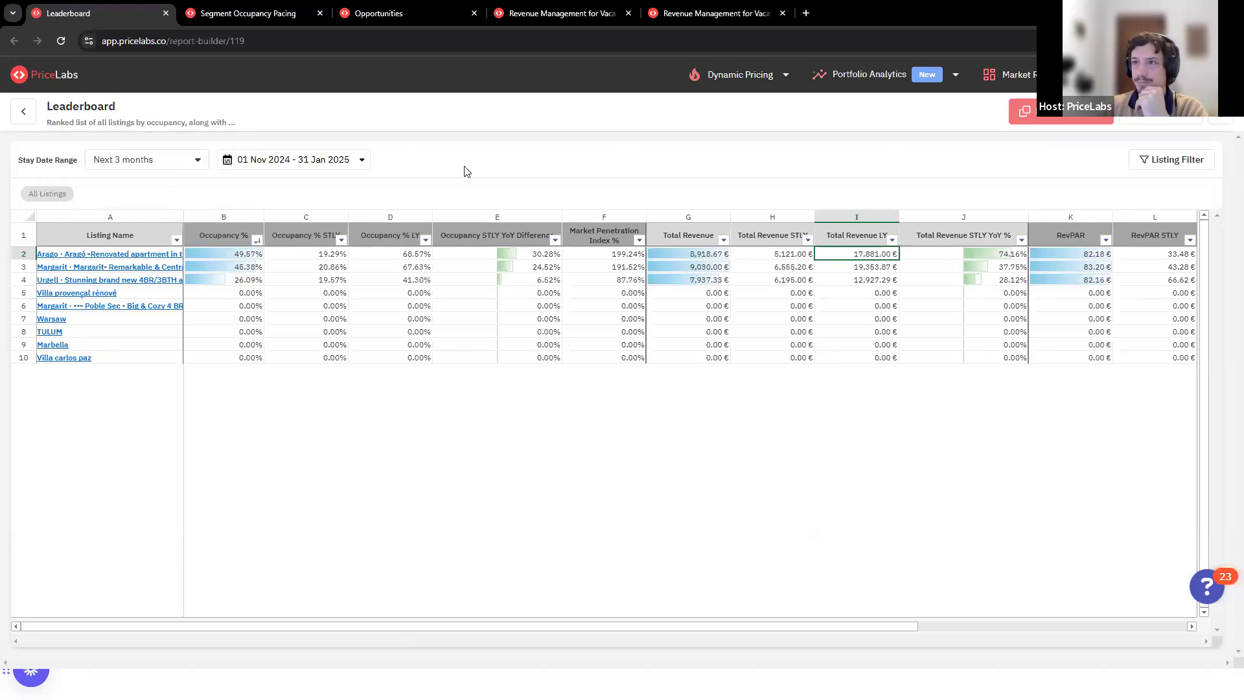
Step: Examine the four-bedroom Barcelona segment's year-over-year occupancy differences for November, December and January in the Segment Occupancy Pacing report
{"action": "left_click", "coordinate": [234, 17]}
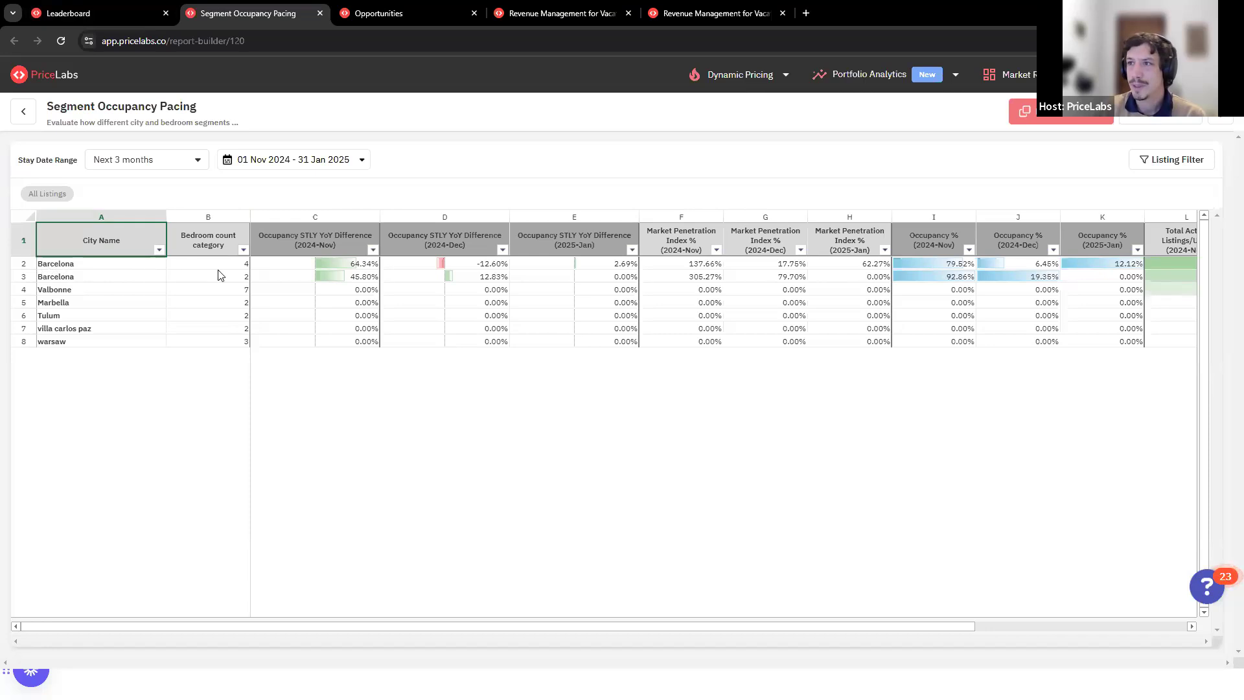
{"action": "left_click_drag", "start_coordinate": [47, 266], "coordinate": [221, 270]}
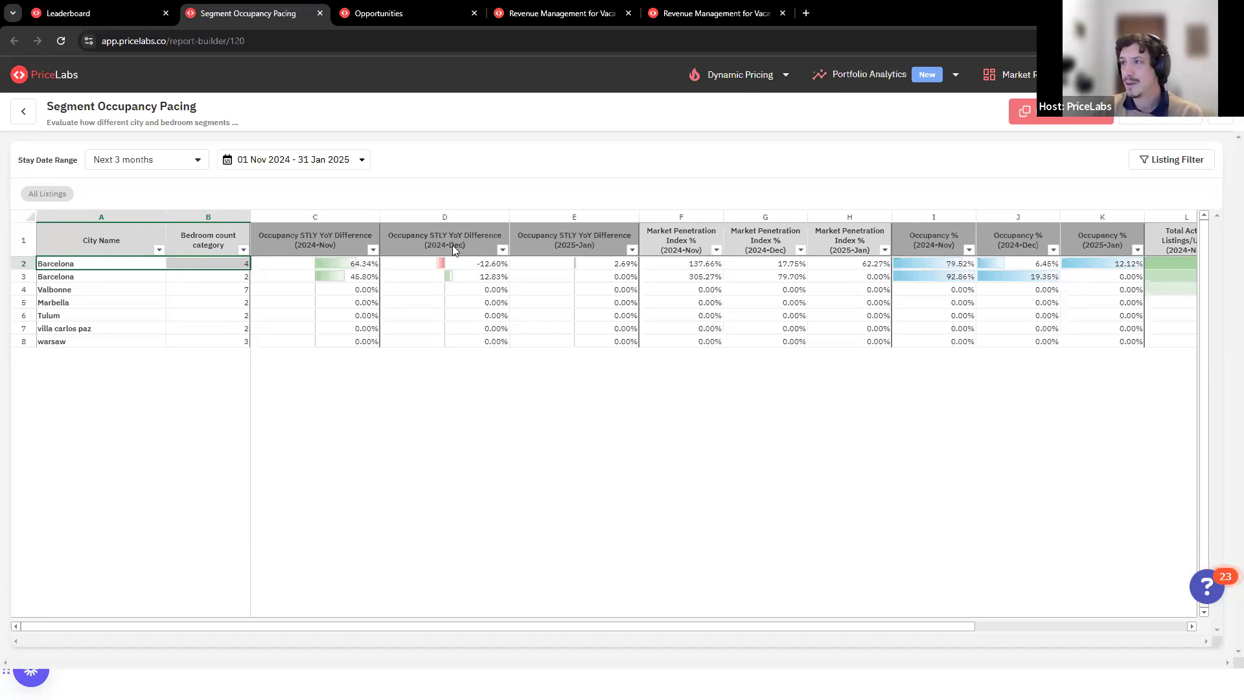
{"action": "left_click", "coordinate": [457, 270]}
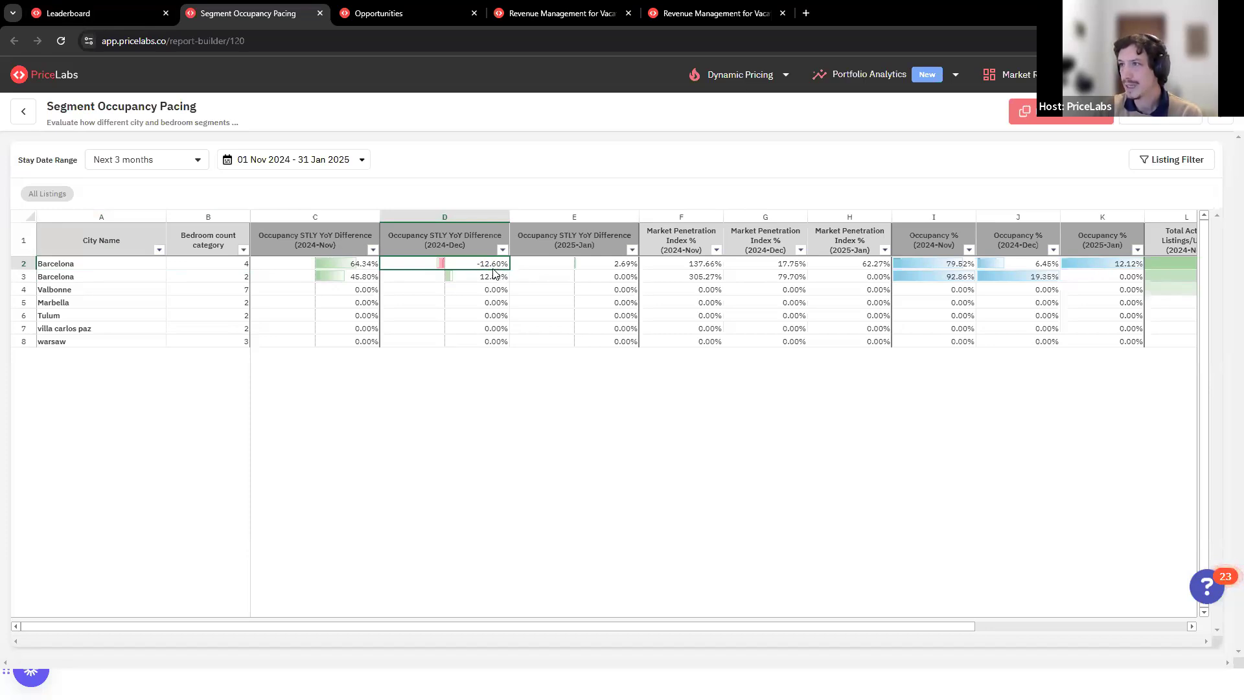
{"action": "left_click", "coordinate": [338, 265]}
{"action": "left_click", "coordinate": [438, 265]}
{"action": "left_click", "coordinate": [574, 266]}
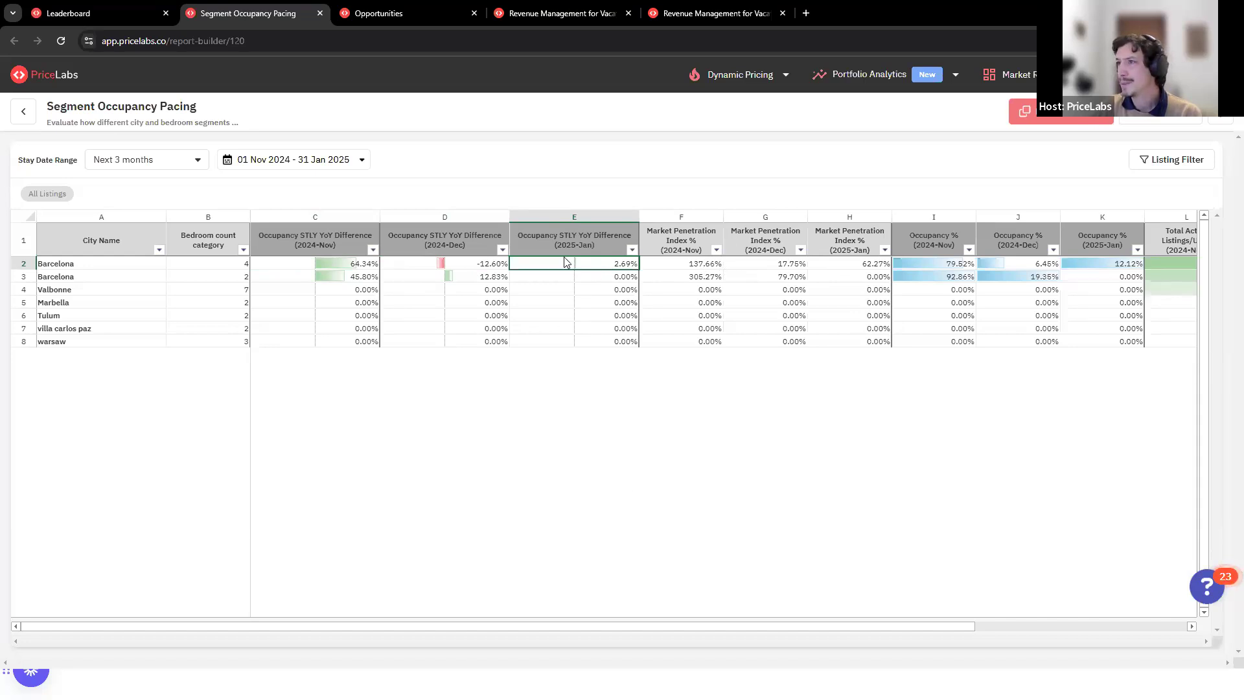
{"action": "left_click_drag", "start_coordinate": [716, 628], "coordinate": [661, 632]}
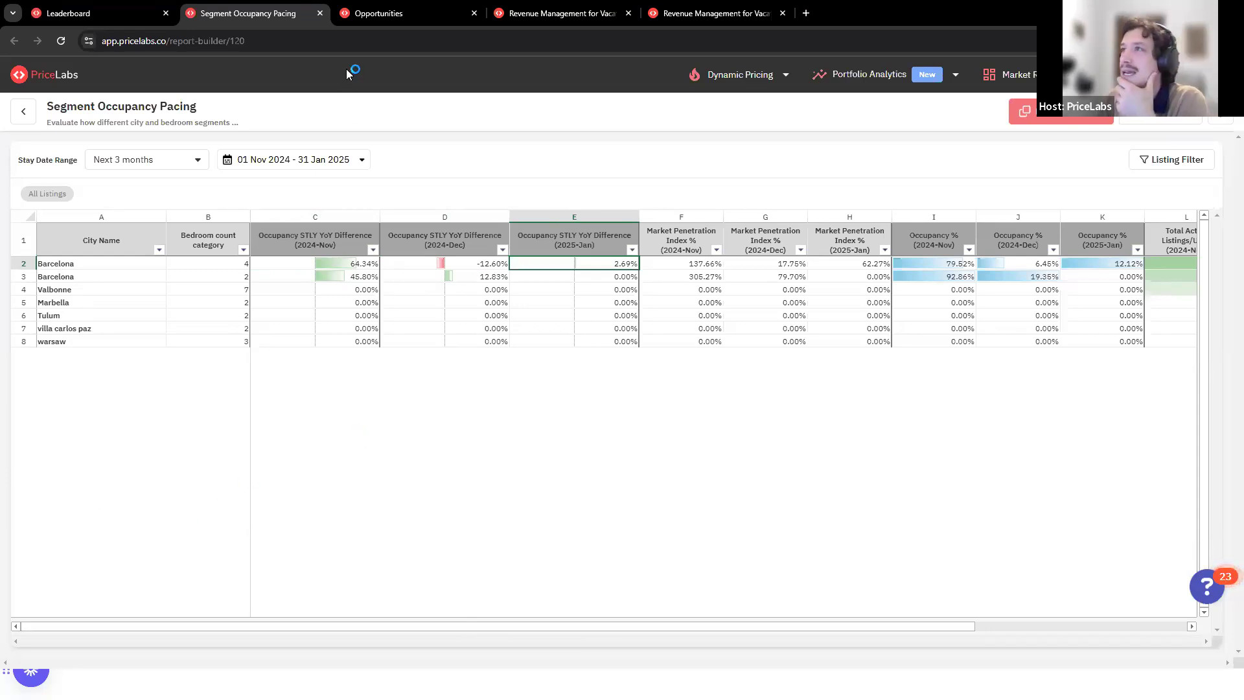
Step: Examine the potential revenue of the listings' bookable, unbookable and blocked dates in the Opportunities report
{"action": "left_click", "coordinate": [367, 16]}
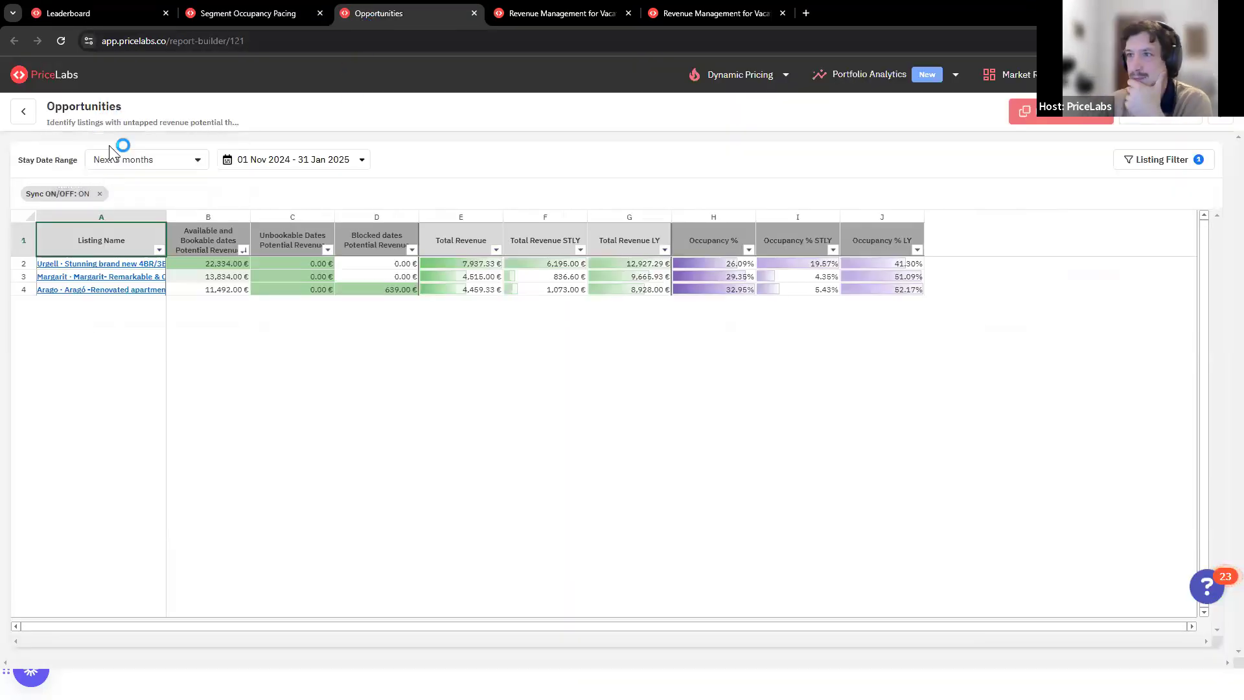
{"action": "left_click_drag", "start_coordinate": [248, 214], "coordinate": [261, 214]}
{"action": "left_click", "coordinate": [219, 264]}
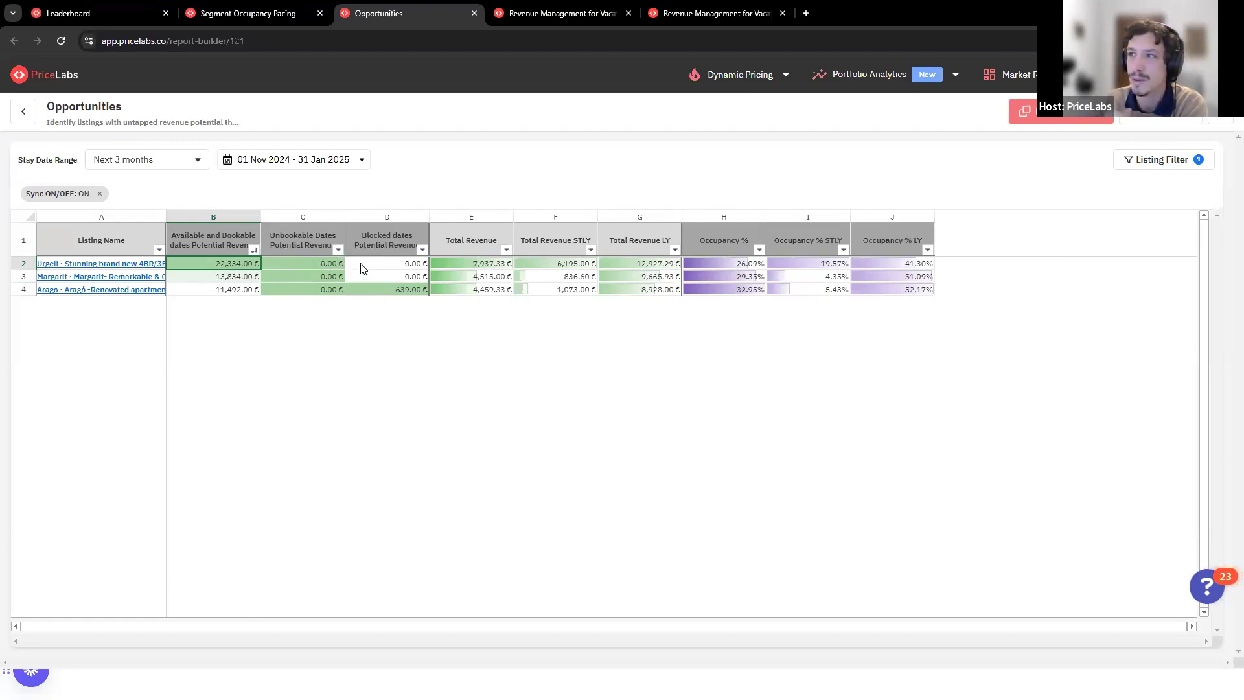
{"action": "left_click", "coordinate": [383, 291]}
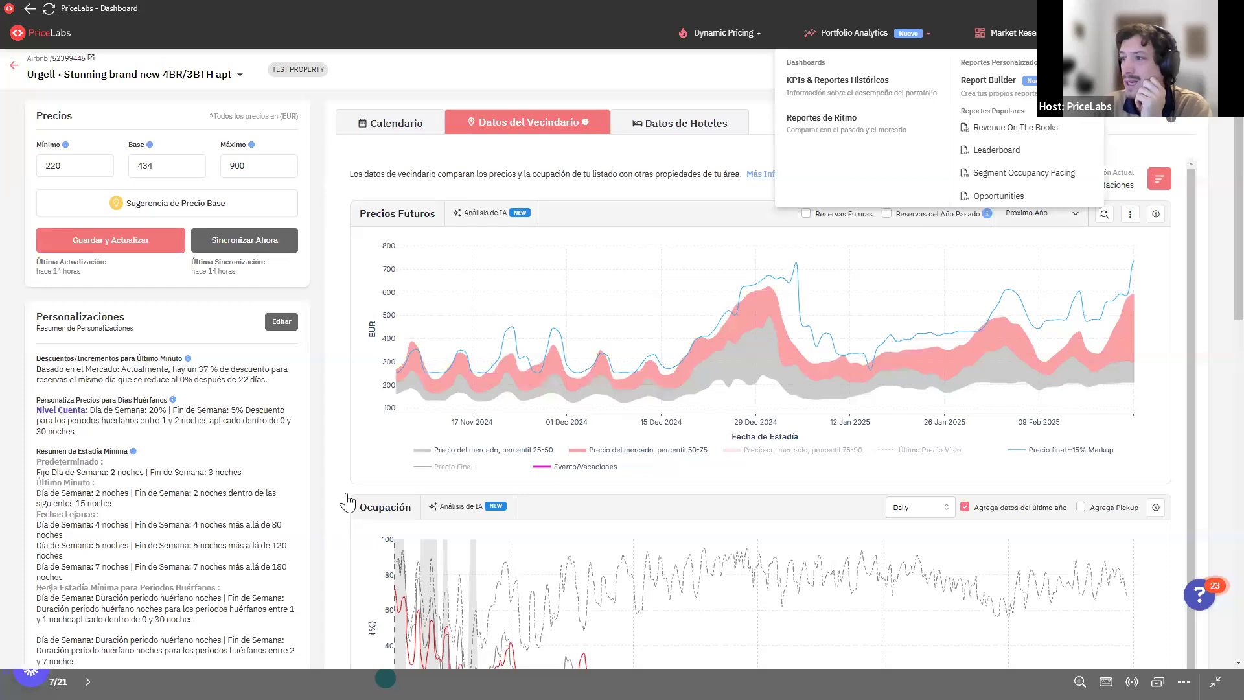
Step: Look through the Urgell listing's neighborhood data down to the competitor price calendar, including its Add Competitor option
{"action": "scroll", "coordinate": [347, 500], "scroll_direction": "down", "scroll_amount": 4}
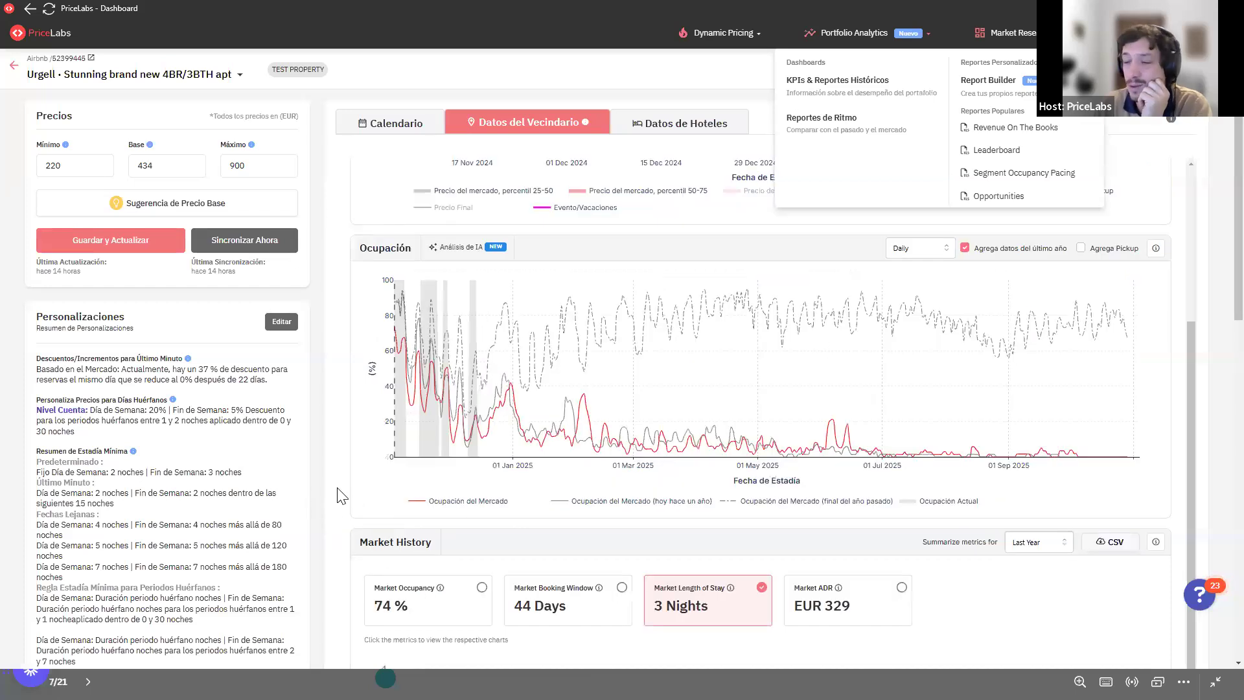
{"action": "scroll", "coordinate": [342, 496], "scroll_direction": "down", "scroll_amount": 7}
{"action": "scroll", "coordinate": [401, 261], "scroll_direction": "up", "scroll_amount": 2}
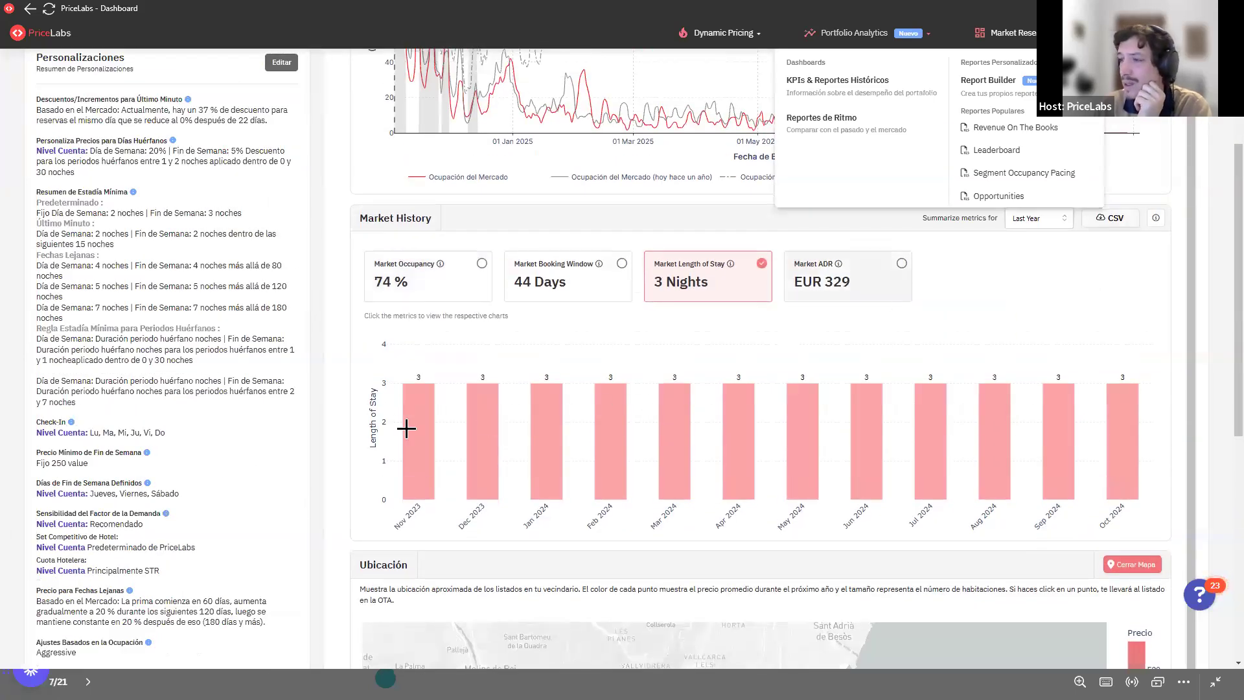
{"action": "scroll", "coordinate": [339, 444], "scroll_direction": "down", "scroll_amount": 6}
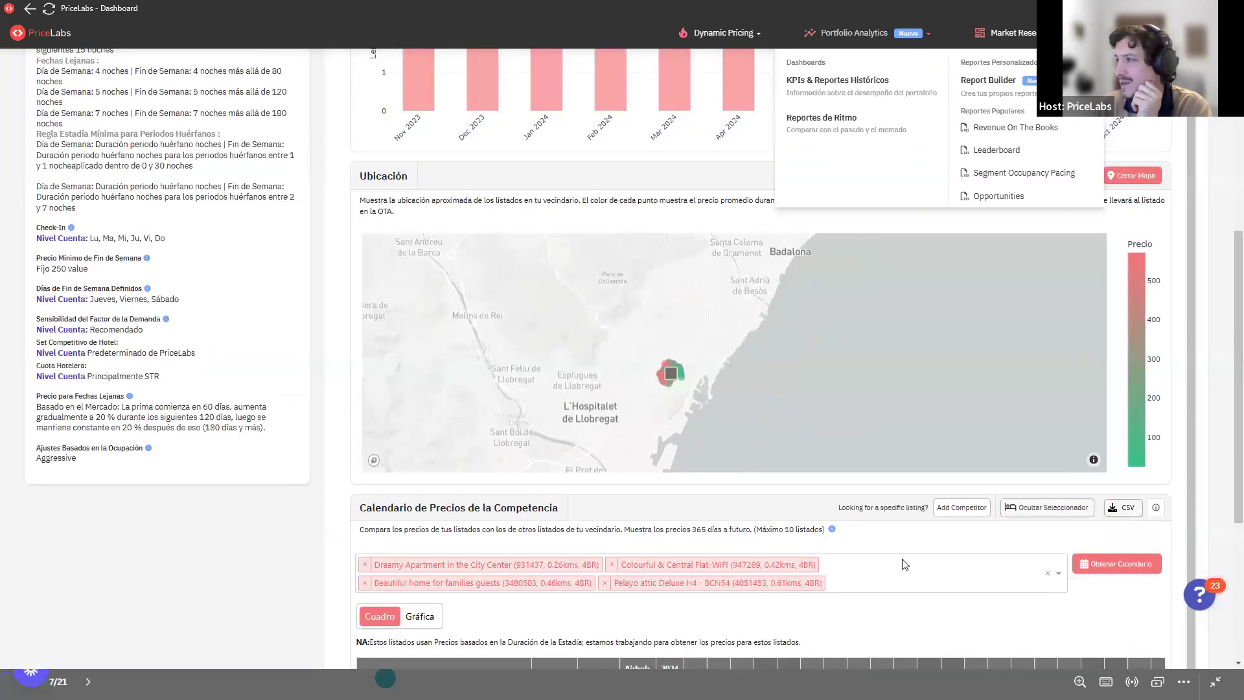
{"action": "scroll", "coordinate": [984, 554], "scroll_direction": "down", "scroll_amount": 2}
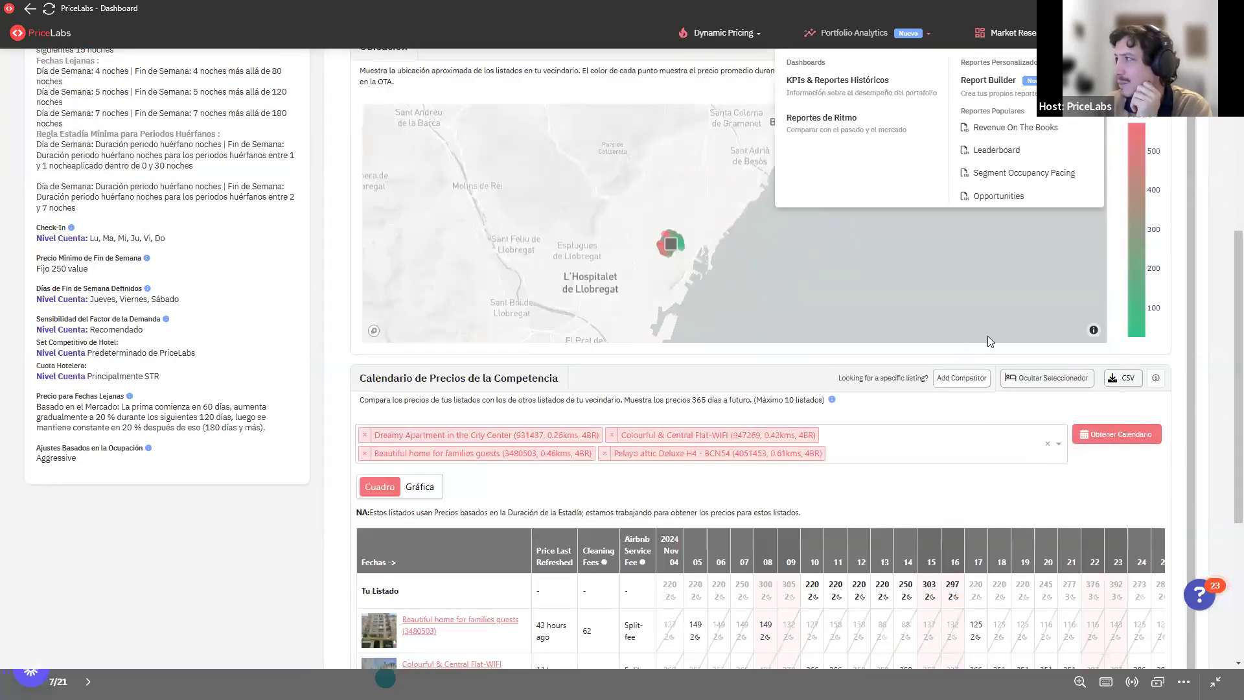
{"action": "left_click", "coordinate": [961, 383]}
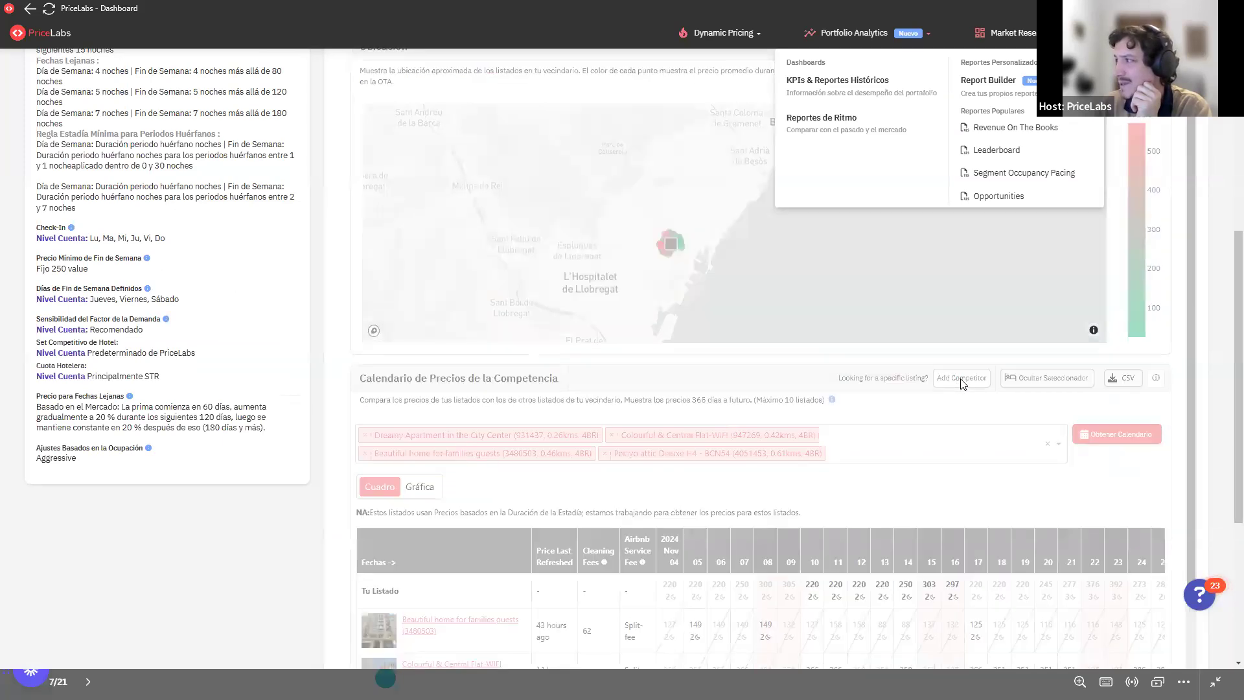
{"action": "left_click", "coordinate": [483, 486]}
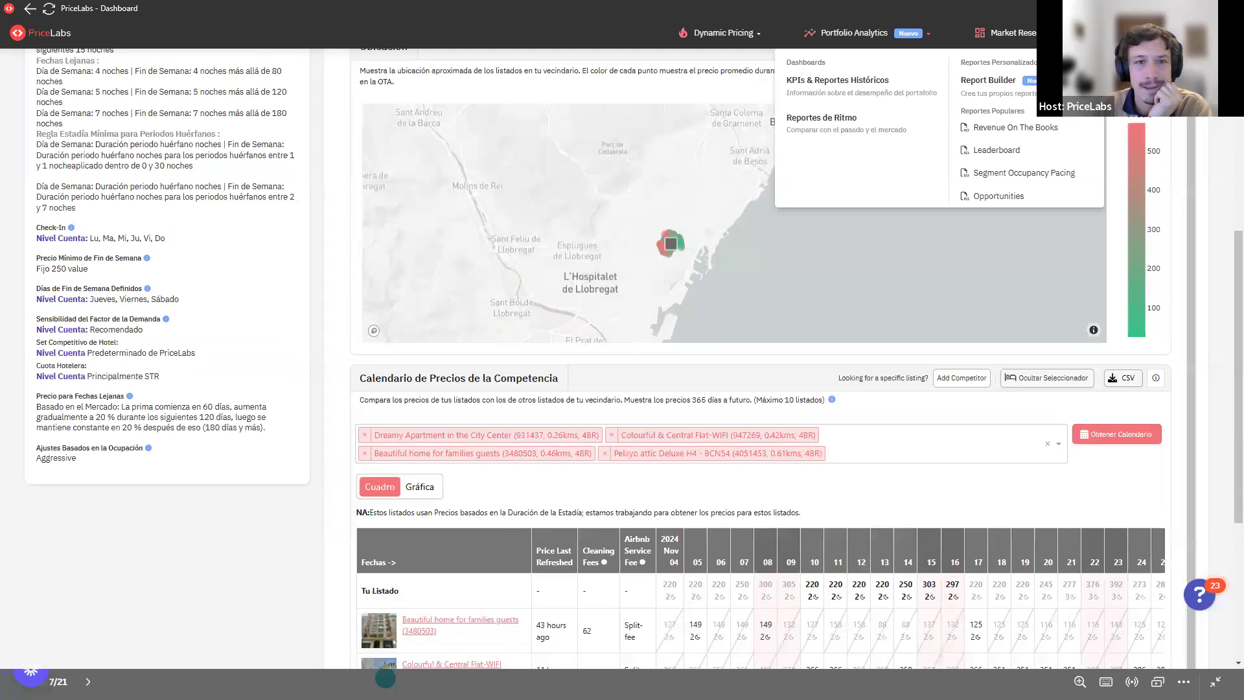
Step: Review the Urgell listing's location map, market history, occupancy and future price charts in the neighborhood data
{"action": "scroll", "coordinate": [452, 550], "scroll_direction": "up", "scroll_amount": 5}
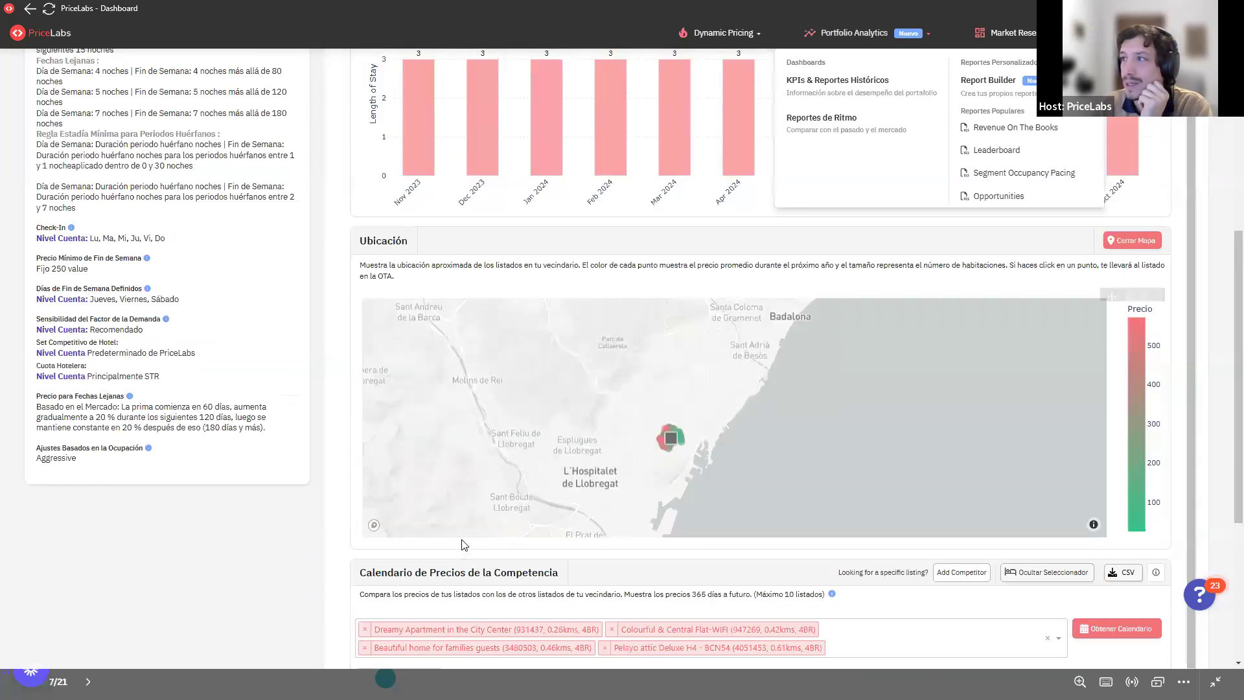
{"action": "scroll", "coordinate": [460, 518], "scroll_direction": "up", "scroll_amount": 3}
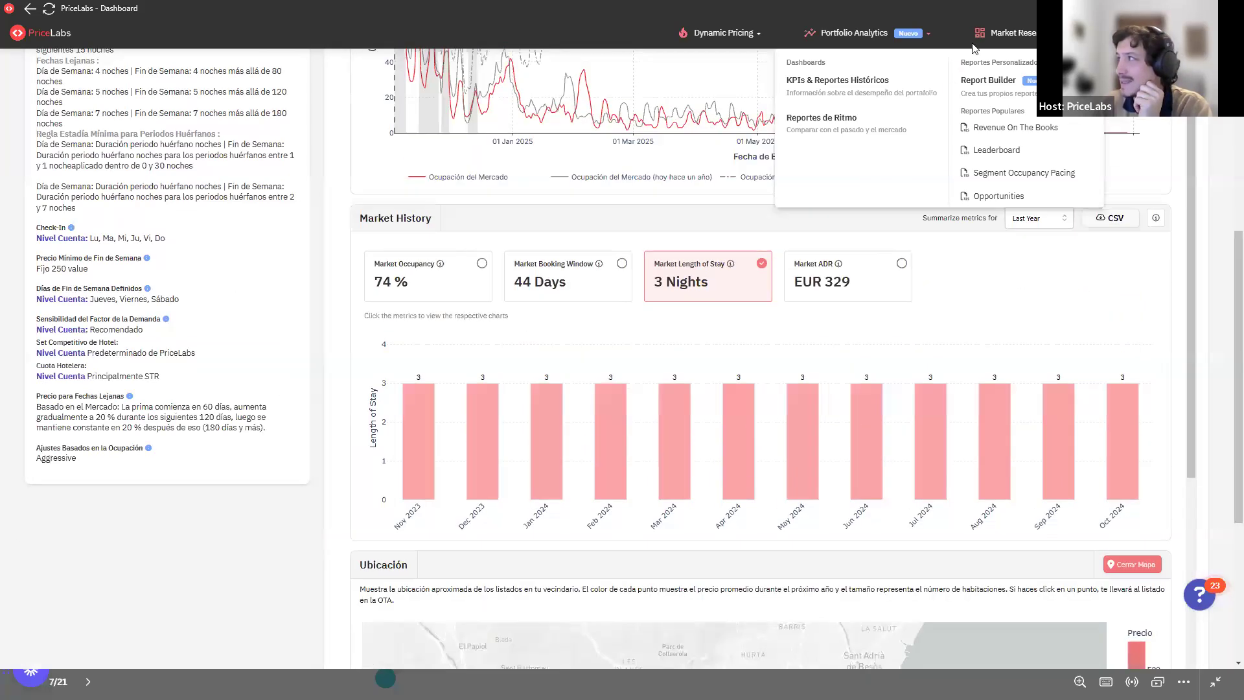
{"action": "left_click", "coordinate": [929, 33]}
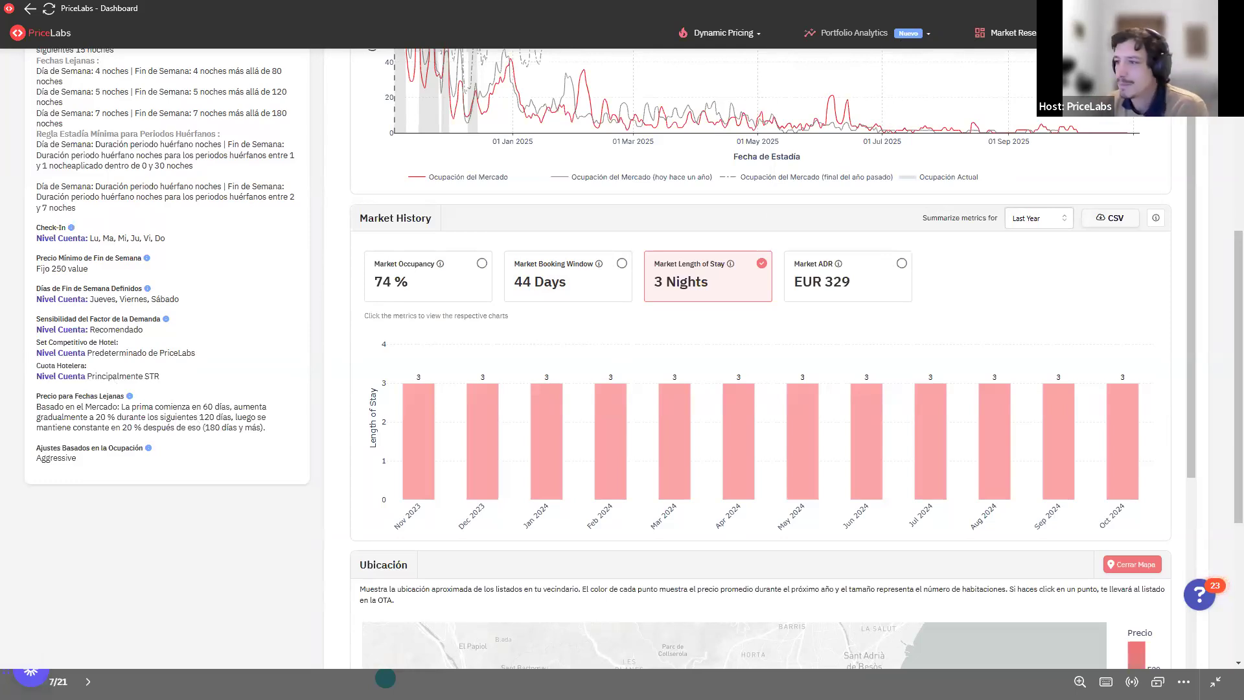
{"action": "scroll", "coordinate": [346, 508], "scroll_direction": "down", "scroll_amount": 3}
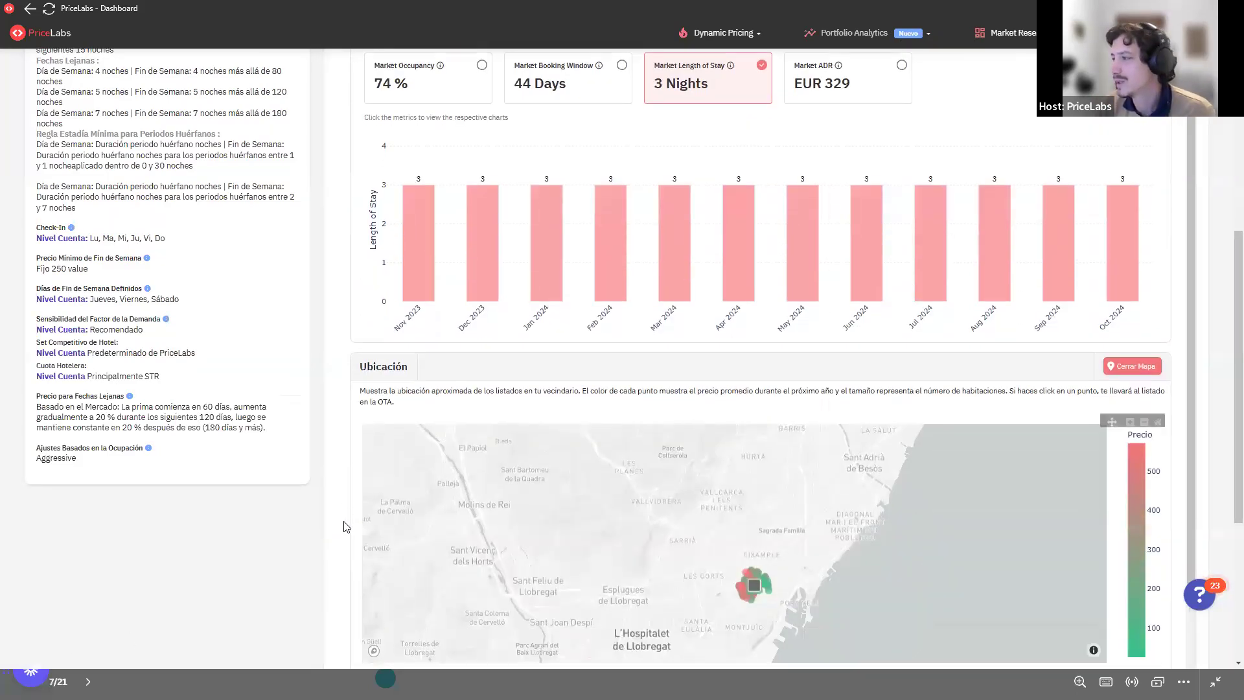
{"action": "scroll", "coordinate": [344, 527], "scroll_direction": "down", "scroll_amount": 3}
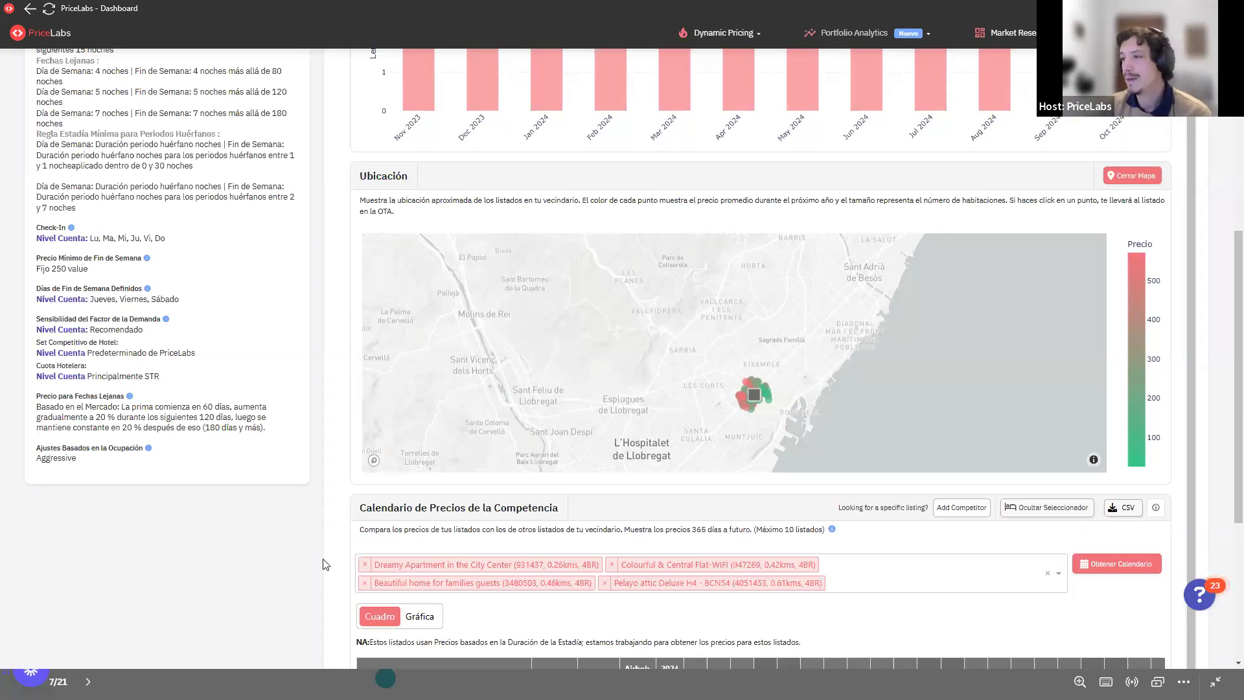
{"action": "scroll", "coordinate": [343, 548], "scroll_direction": "up", "scroll_amount": 8}
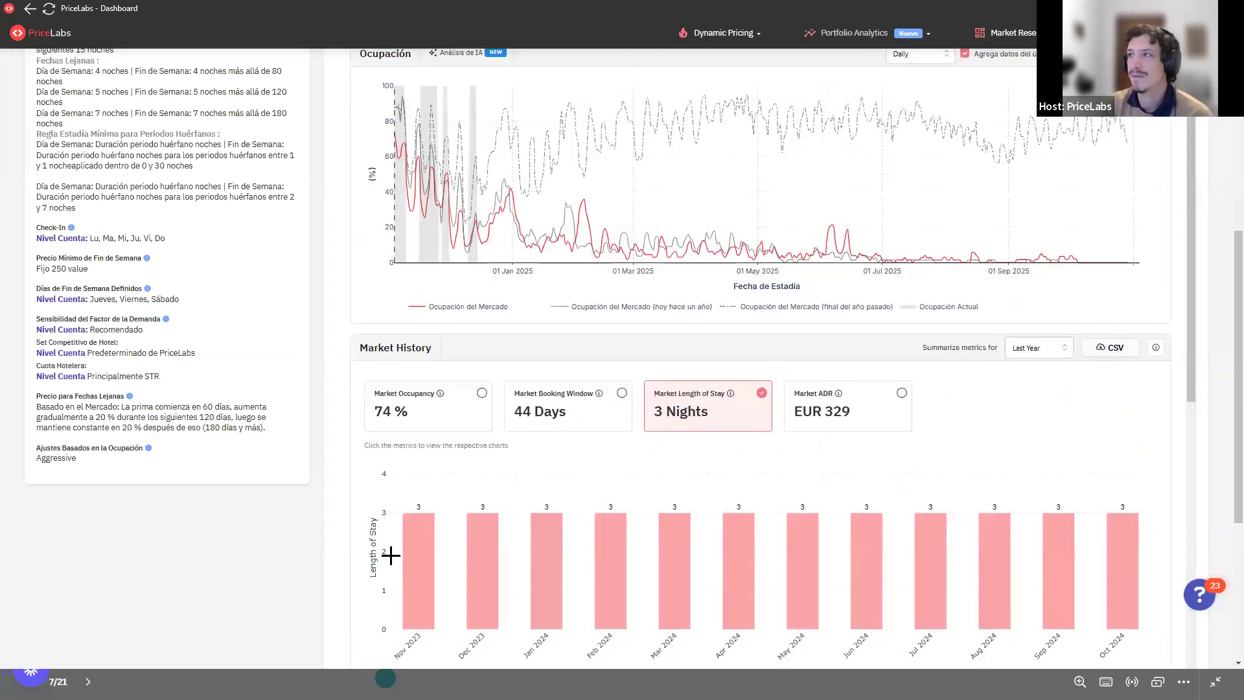
{"action": "scroll", "coordinate": [391, 555], "scroll_direction": "up", "scroll_amount": 3}
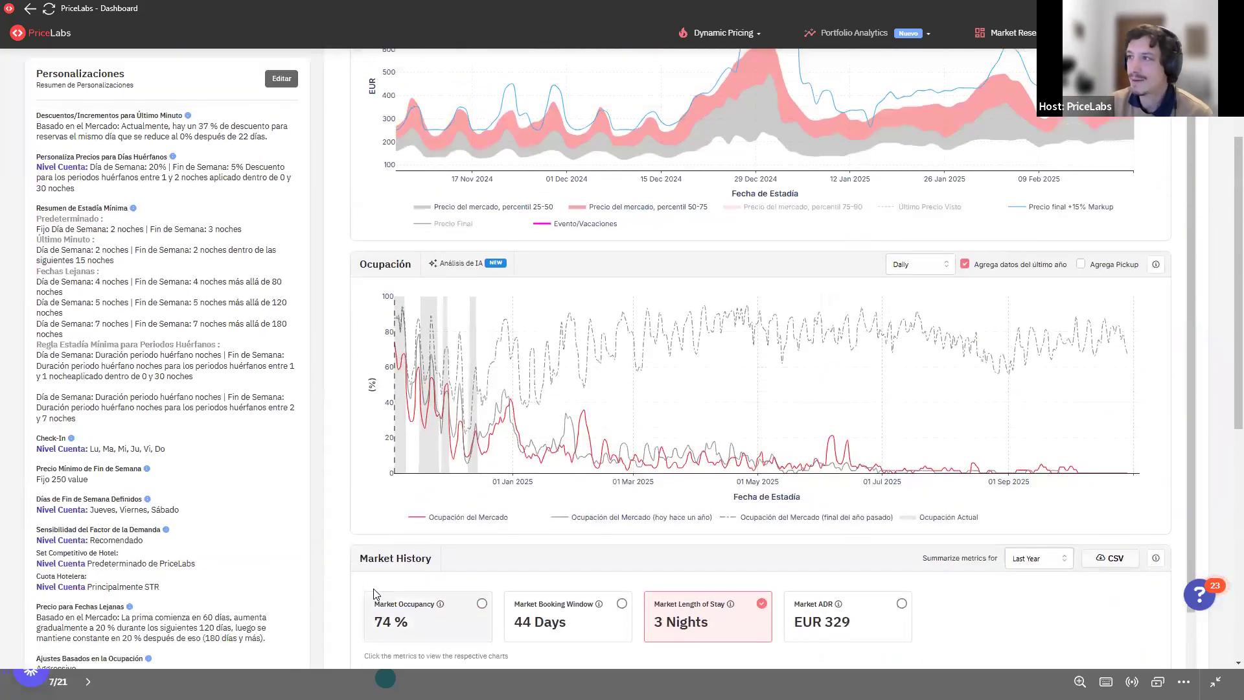
{"action": "scroll", "coordinate": [374, 593], "scroll_direction": "up", "scroll_amount": 4}
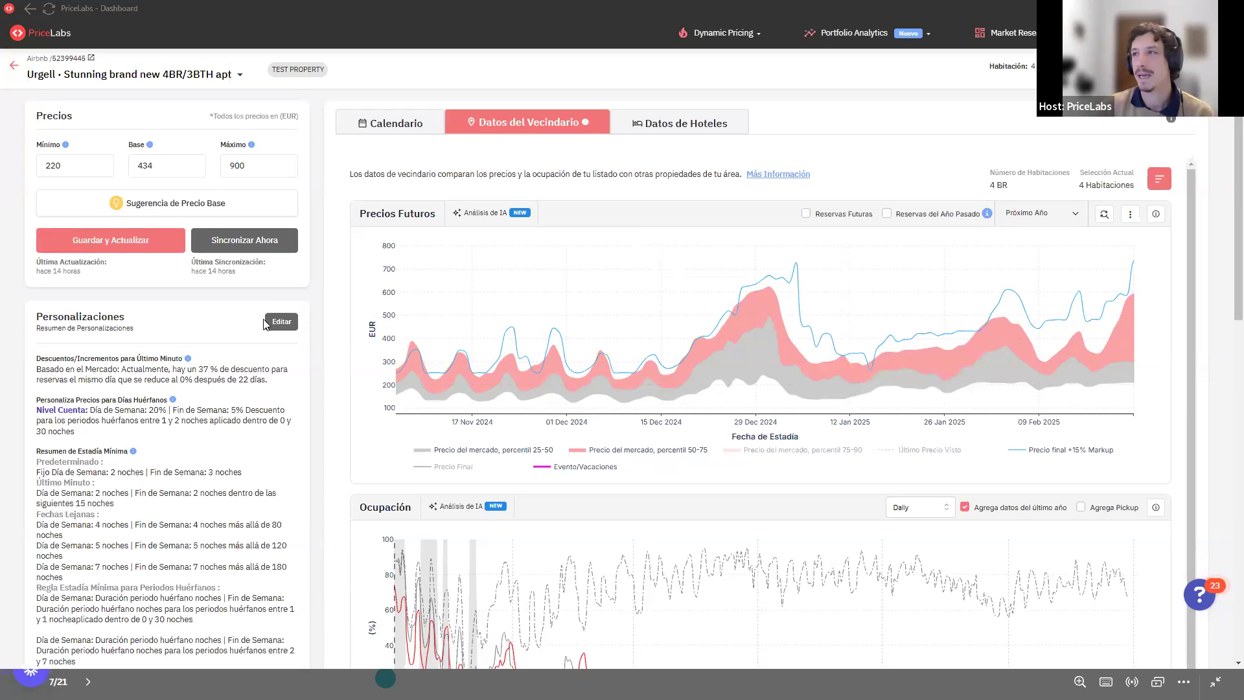
Step: Return to the listings overview and look over the dashboards and reports offered under Portfolio Analytics
{"action": "left_click", "coordinate": [13, 65]}
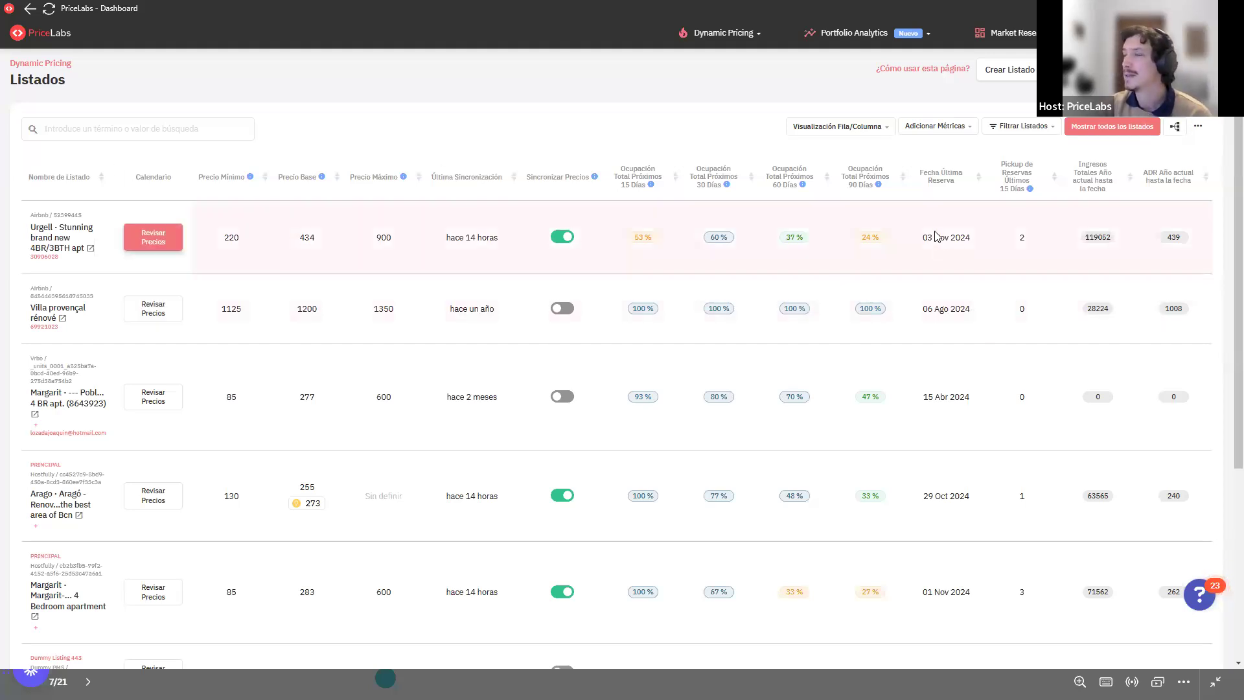
{"action": "left_click", "coordinate": [876, 40]}
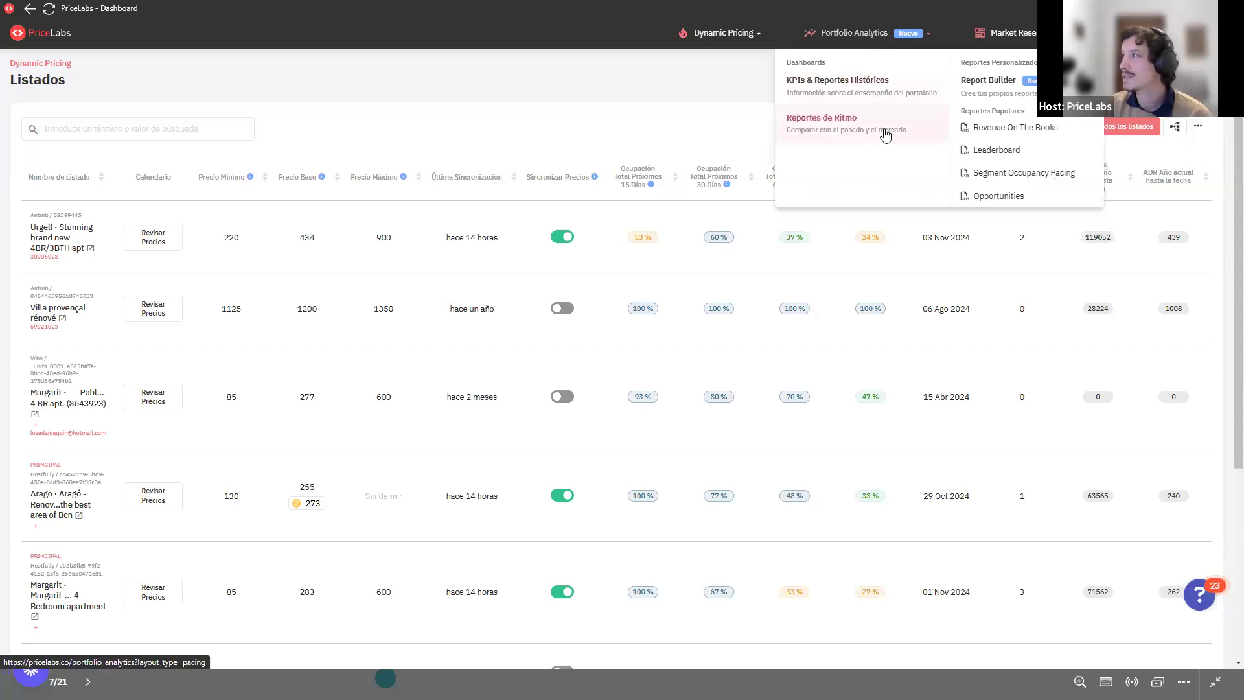
{"action": "left_click", "coordinate": [714, 91]}
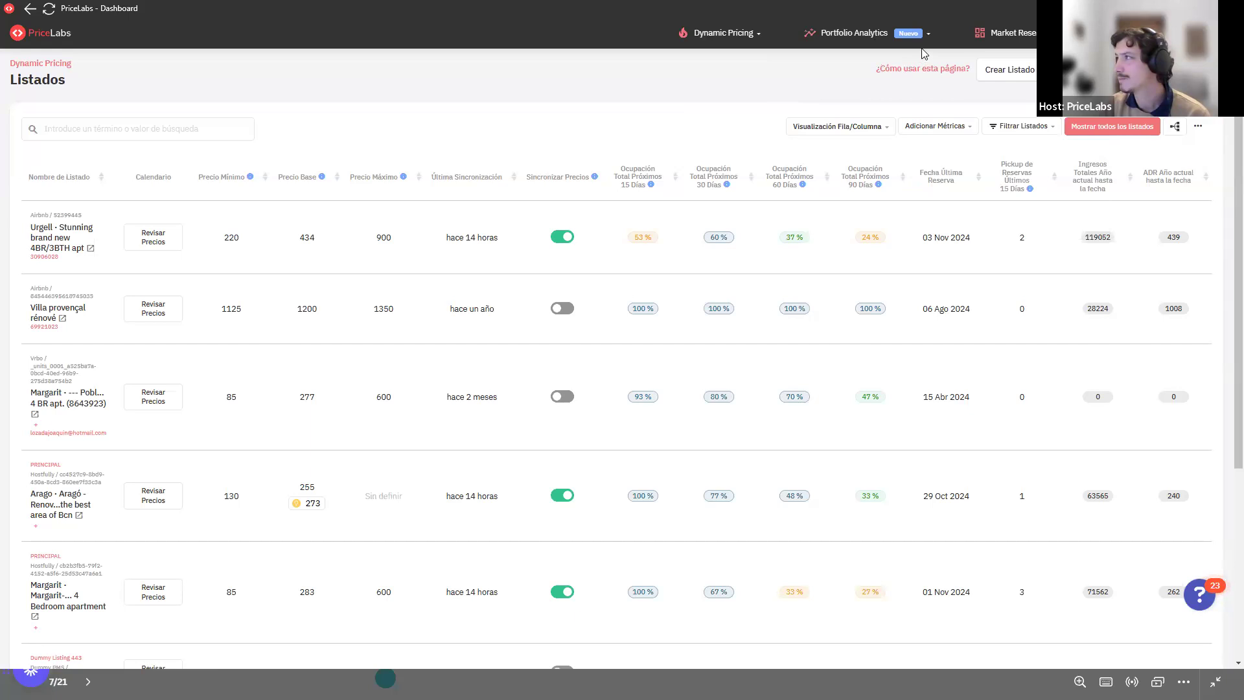
Step: Add the metric "Índice de Penetración del Mercado (Próximos 15 Días)" to the listings table and save the metric selection
{"action": "left_click", "coordinate": [951, 134]}
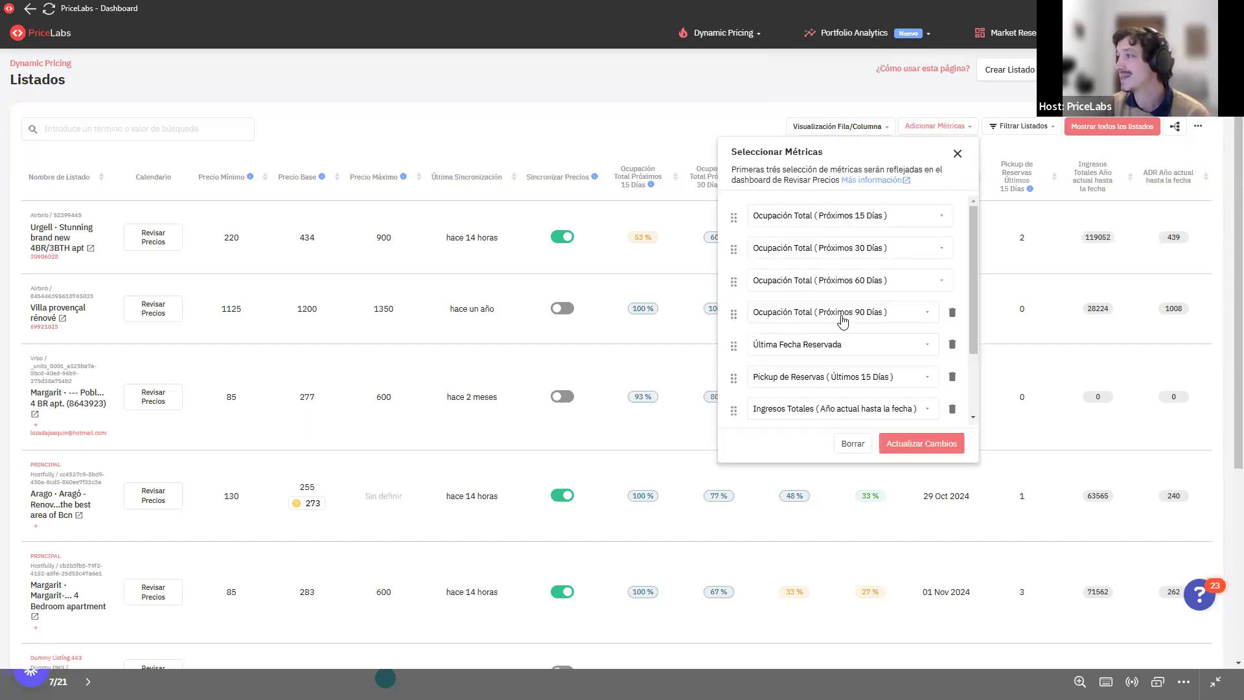
{"action": "scroll", "coordinate": [841, 318], "scroll_direction": "down", "scroll_amount": 3}
{"action": "scroll", "coordinate": [840, 346], "scroll_direction": "down", "scroll_amount": 2}
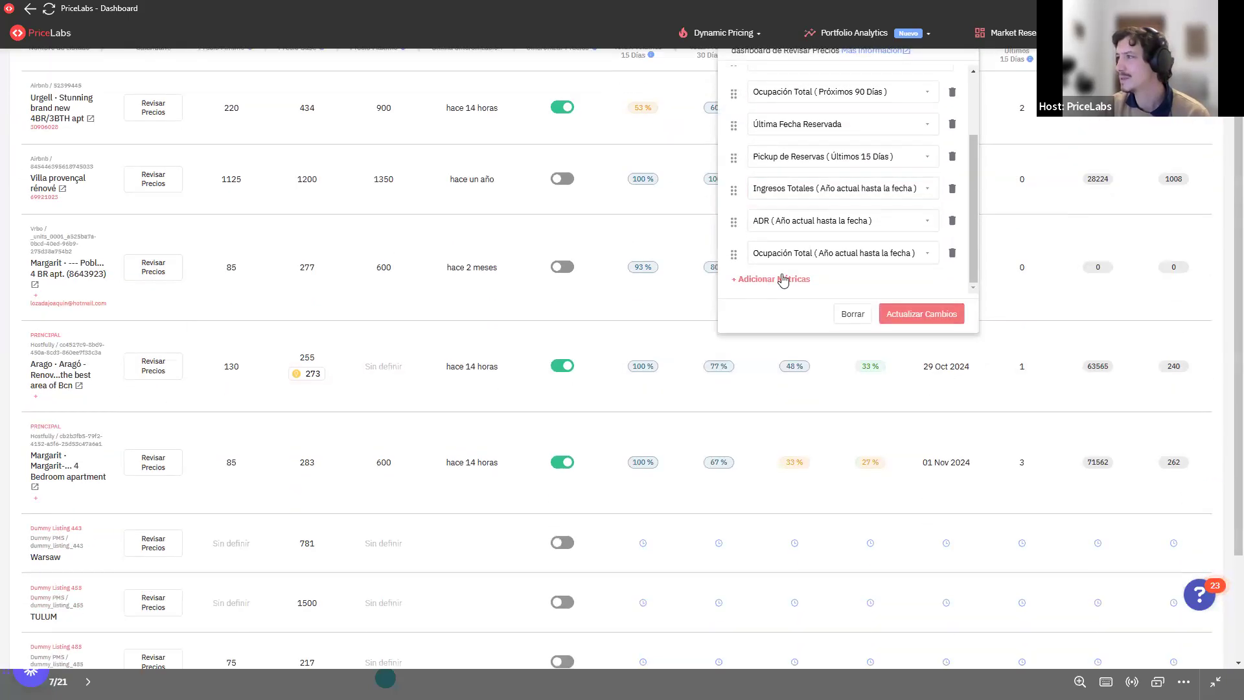
{"action": "left_click", "coordinate": [784, 280]}
{"action": "mouse_move", "coordinate": [725, 355]}
{"action": "mouse_move", "coordinate": [596, 332]}
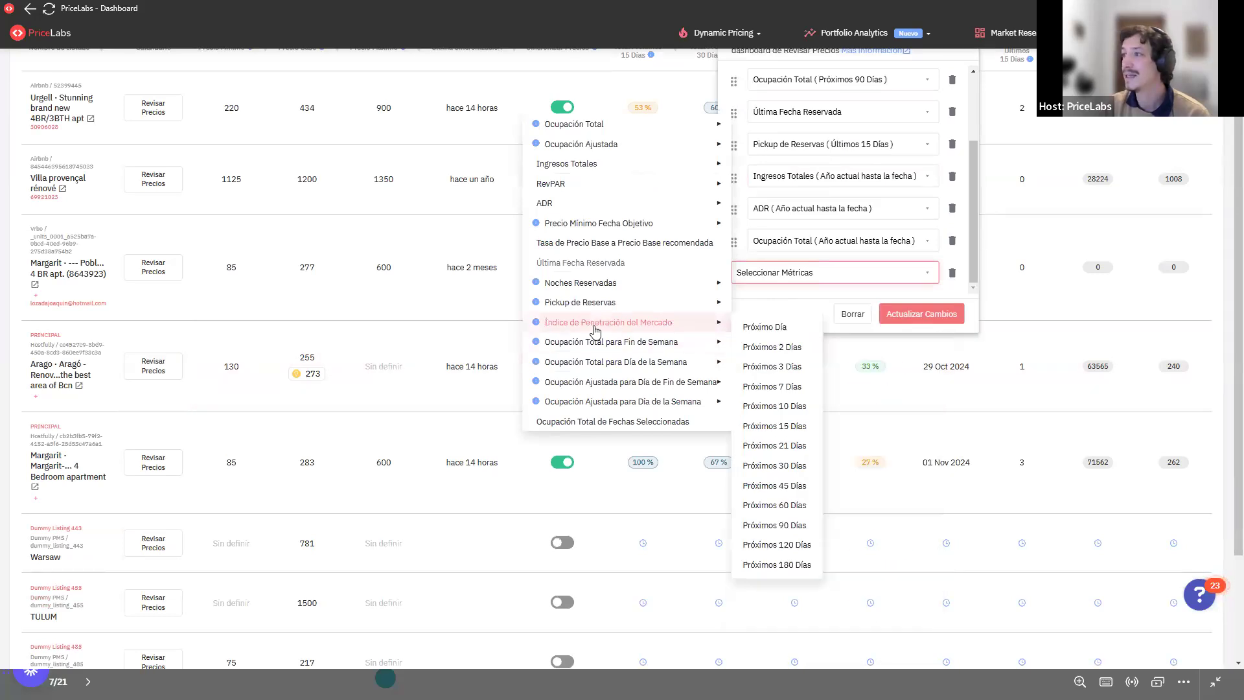
{"action": "left_click", "coordinate": [771, 426]}
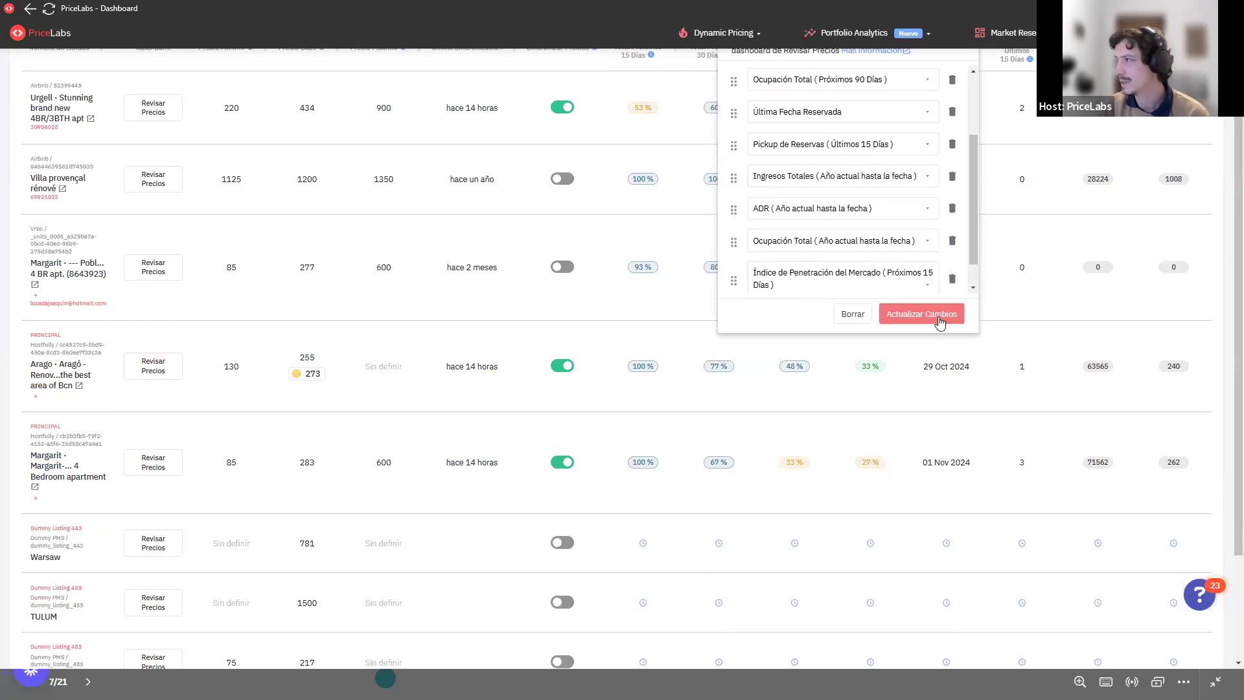
{"action": "left_click", "coordinate": [937, 317]}
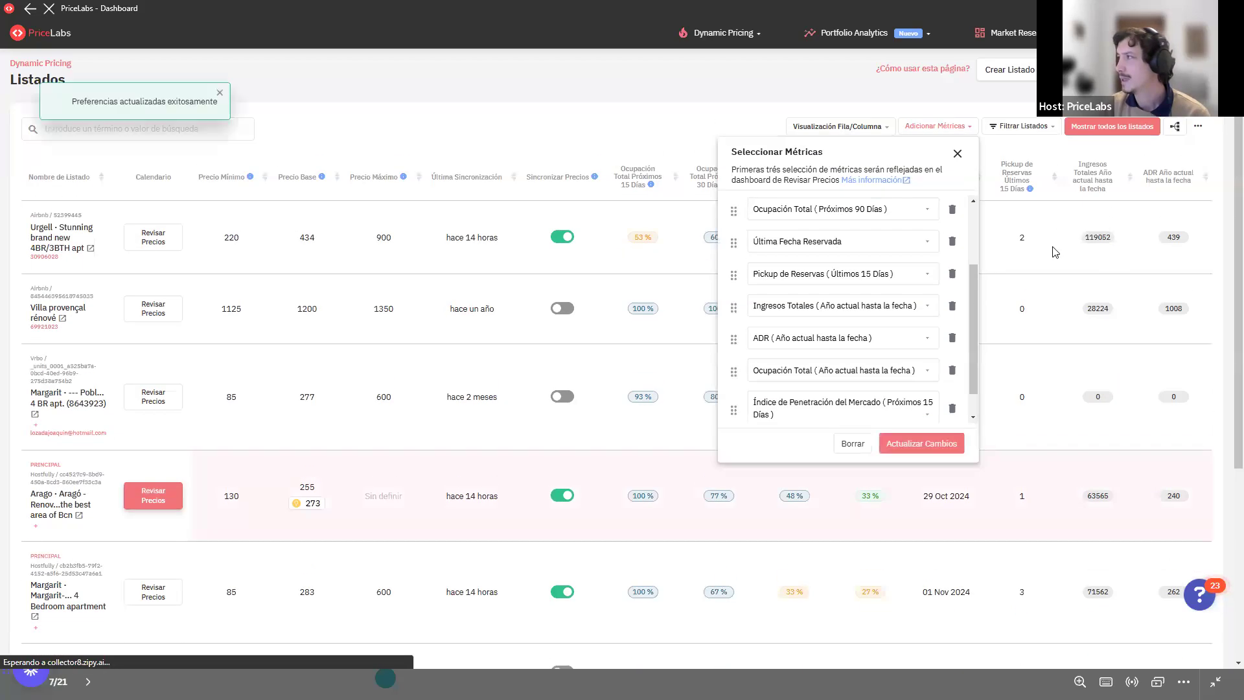
Step: Finish the metric selection and view the explanation of the MPI Próximos 15 Días column in the listings table
{"action": "left_click", "coordinate": [885, 439]}
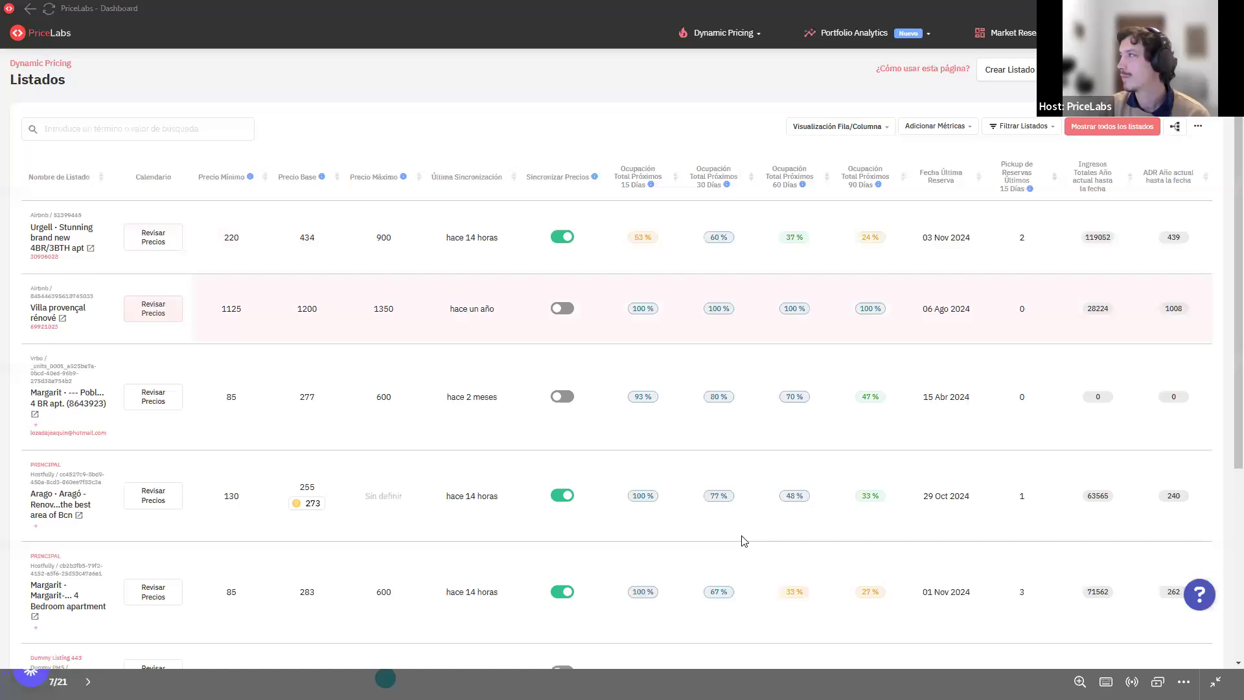
{"action": "scroll", "coordinate": [852, 591], "scroll_direction": "down", "scroll_amount": 4}
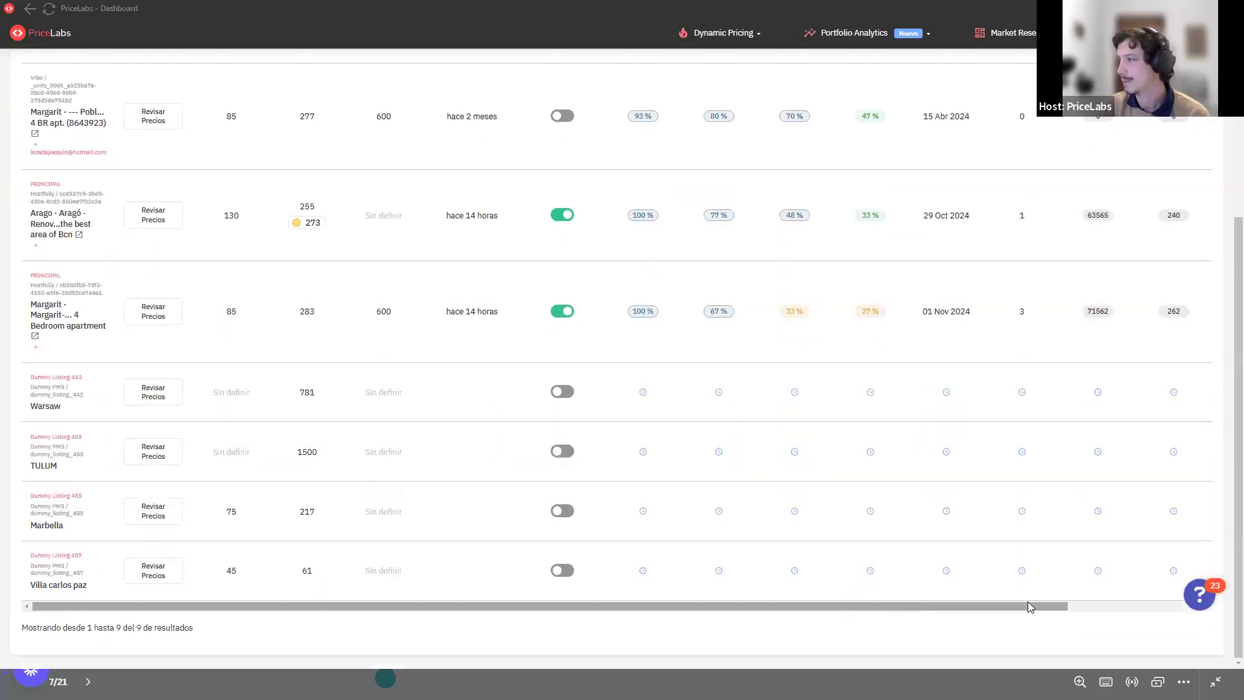
{"action": "scroll", "coordinate": [1031, 606], "scroll_direction": "right", "scroll_amount": 3}
{"action": "scroll", "coordinate": [1091, 489], "scroll_direction": "up", "scroll_amount": 2}
{"action": "scroll", "coordinate": [1094, 479], "scroll_direction": "up", "scroll_amount": 2}
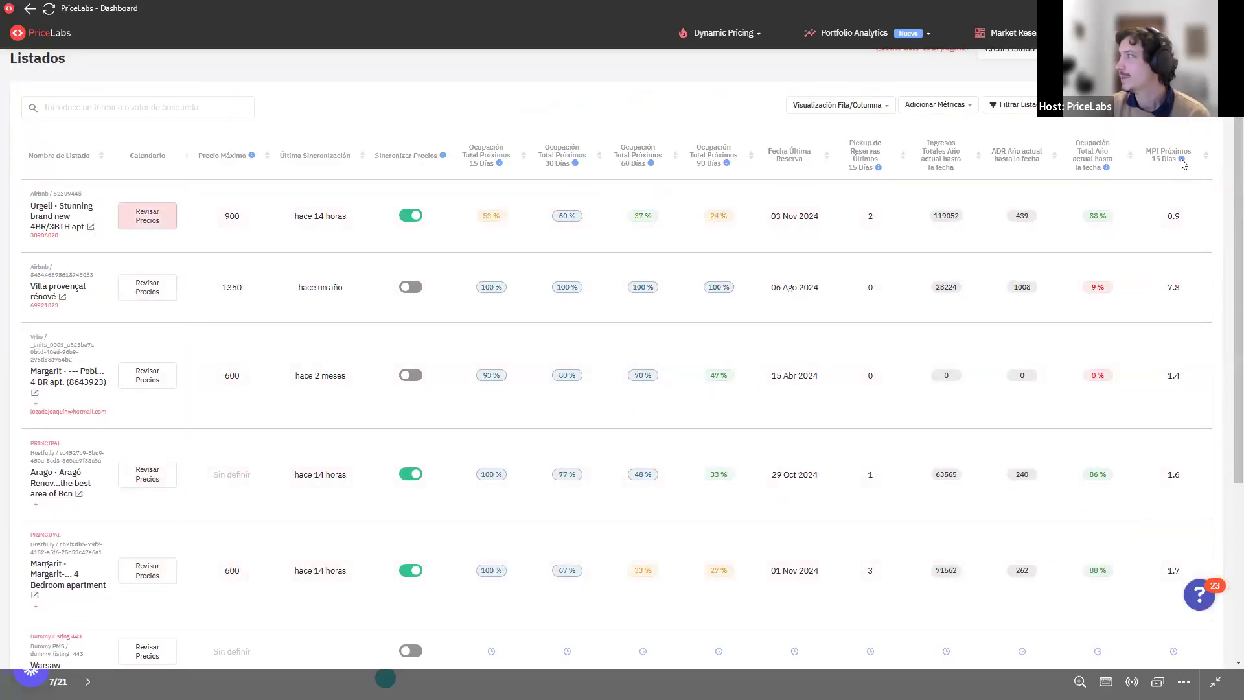
{"action": "mouse_move", "coordinate": [1184, 161]}
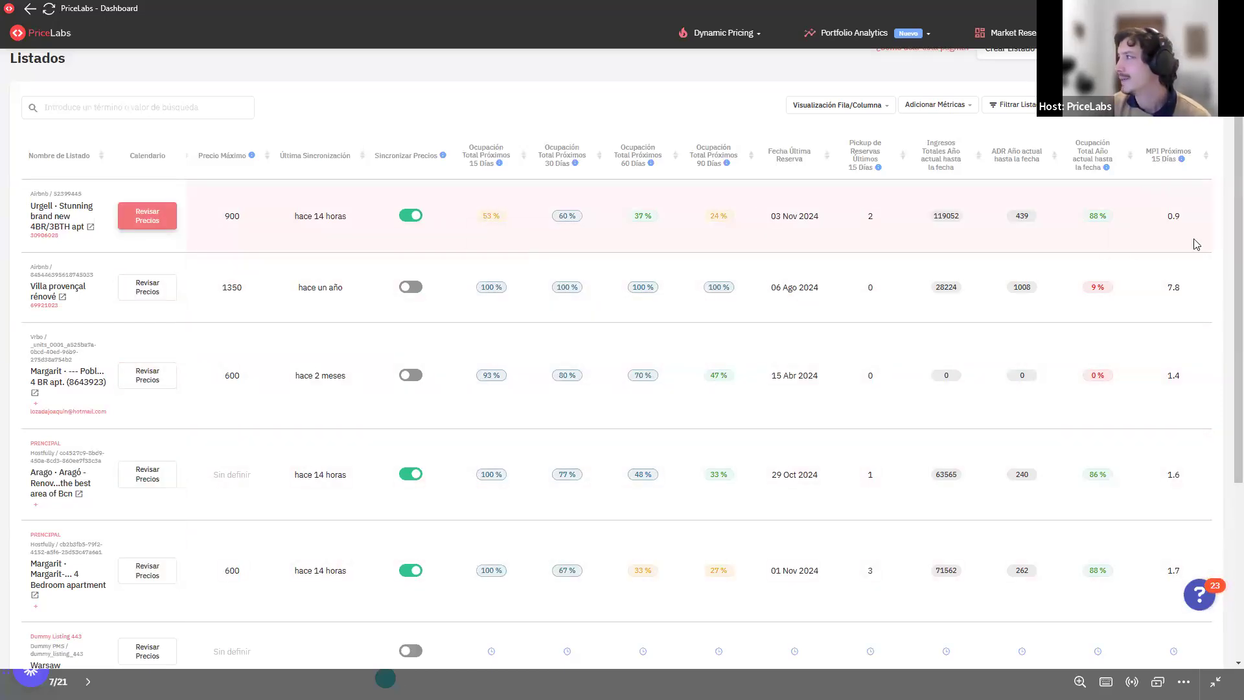
Step: Compare the listings' 15-day MPI values with their own and market occupancy, including the Urgell, Arago and Margarit listings
{"action": "left_click_drag", "start_coordinate": [1168, 216], "coordinate": [1188, 217]}
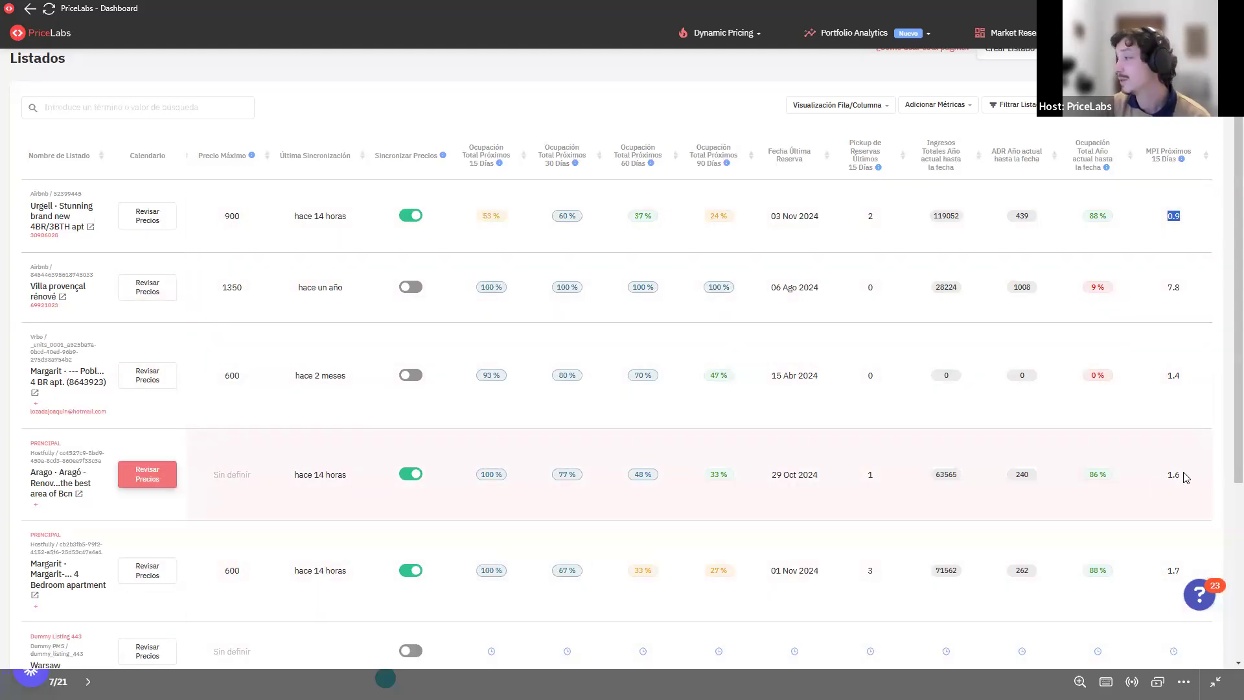
{"action": "left_click_drag", "start_coordinate": [1167, 475], "coordinate": [1184, 477]}
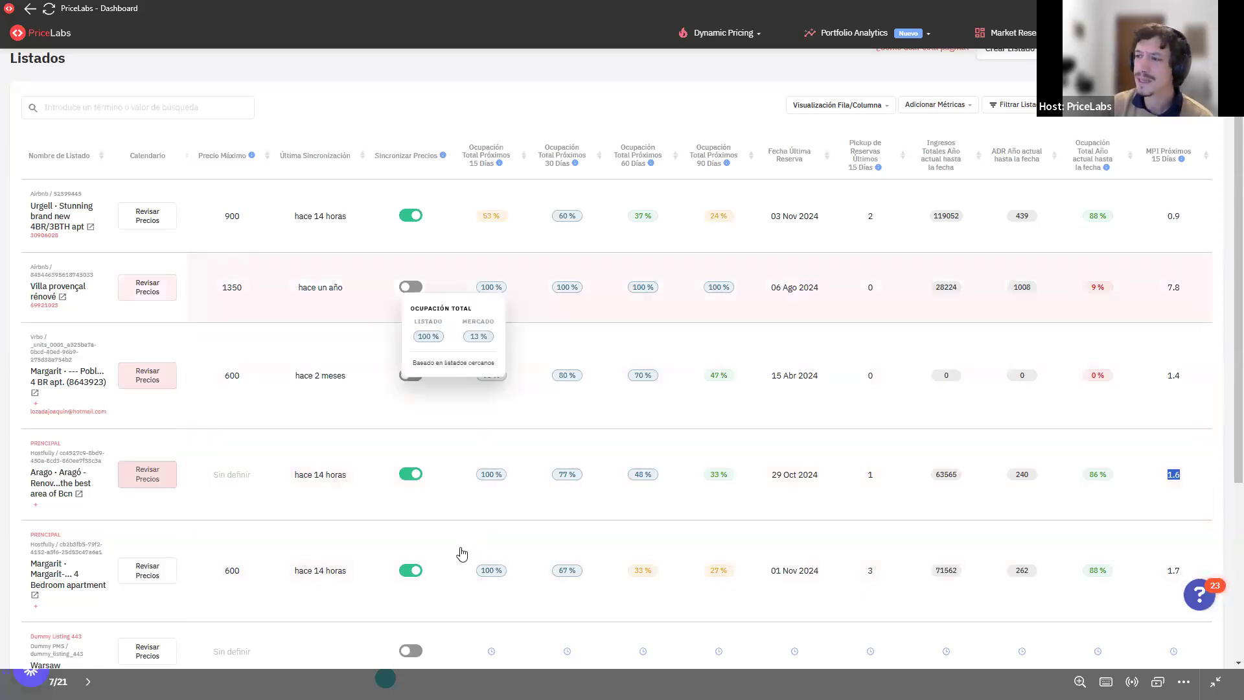
{"action": "mouse_move", "coordinate": [484, 483]}
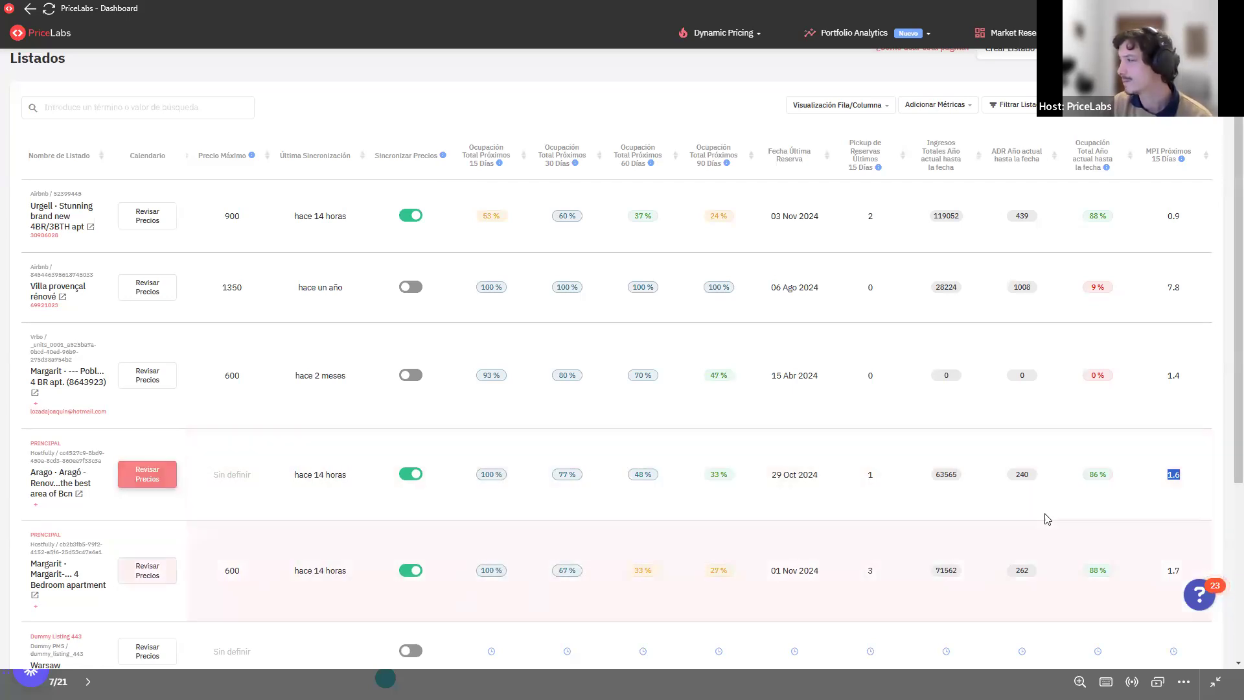
{"action": "left_click", "coordinate": [1167, 509]}
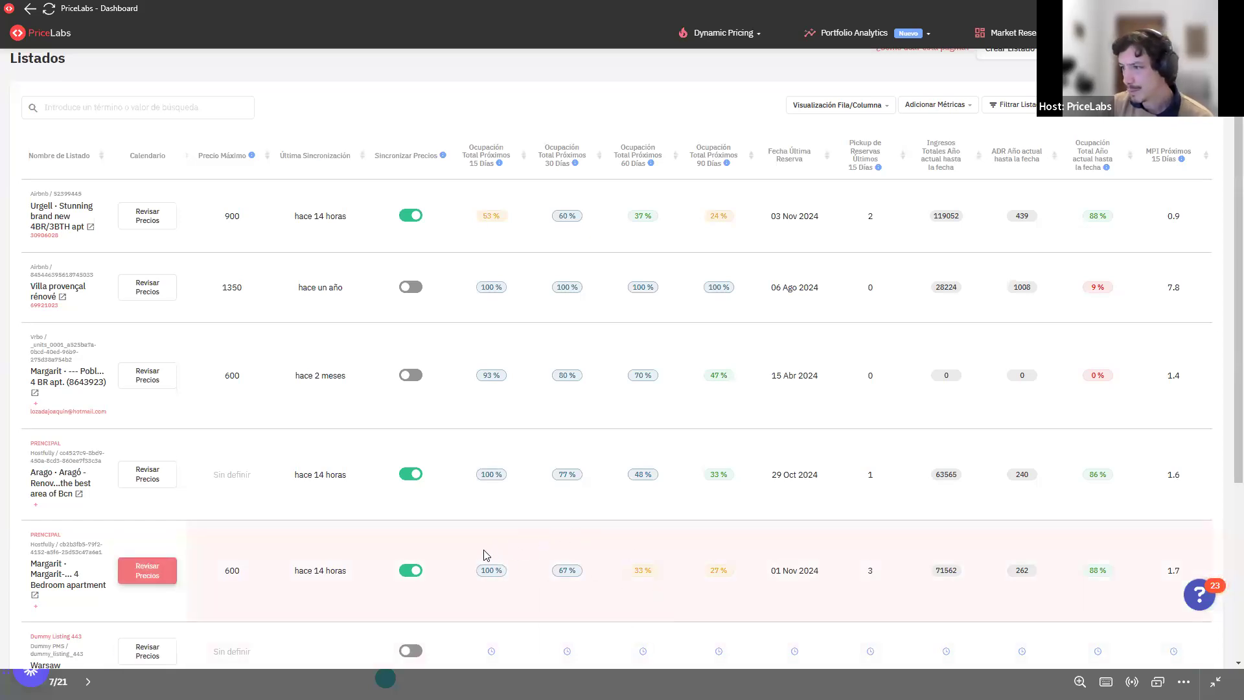
{"action": "mouse_move", "coordinate": [493, 579]}
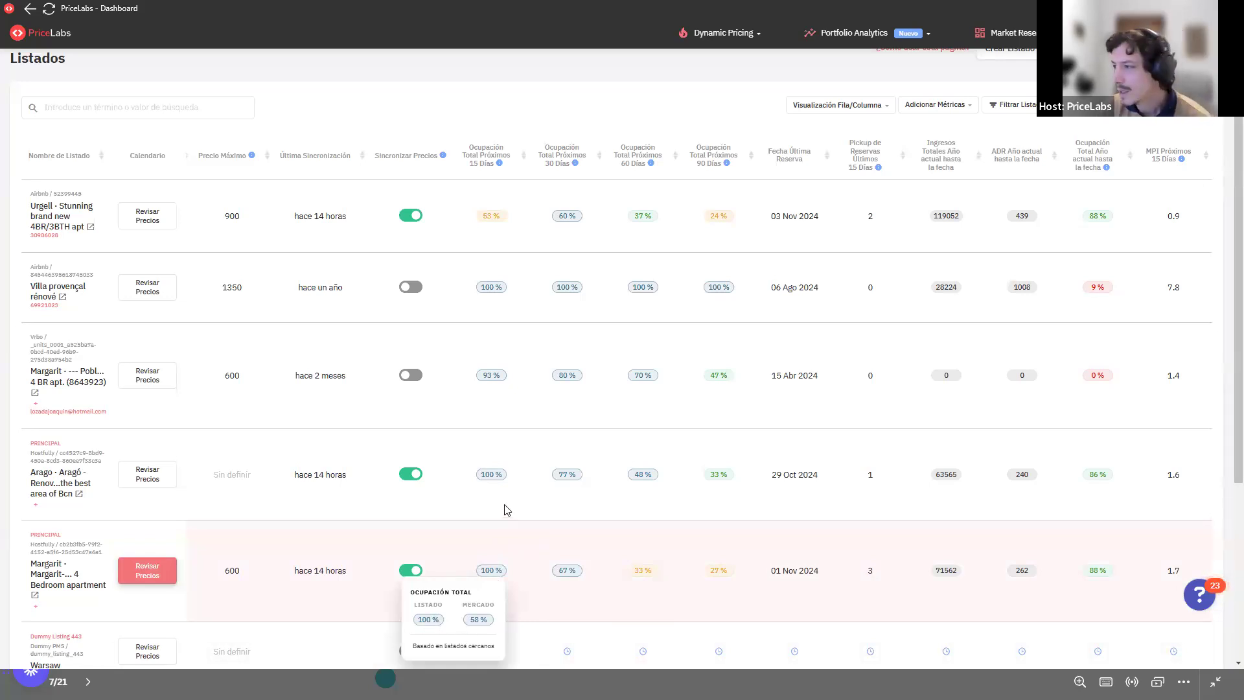
{"action": "mouse_move", "coordinate": [713, 573]}
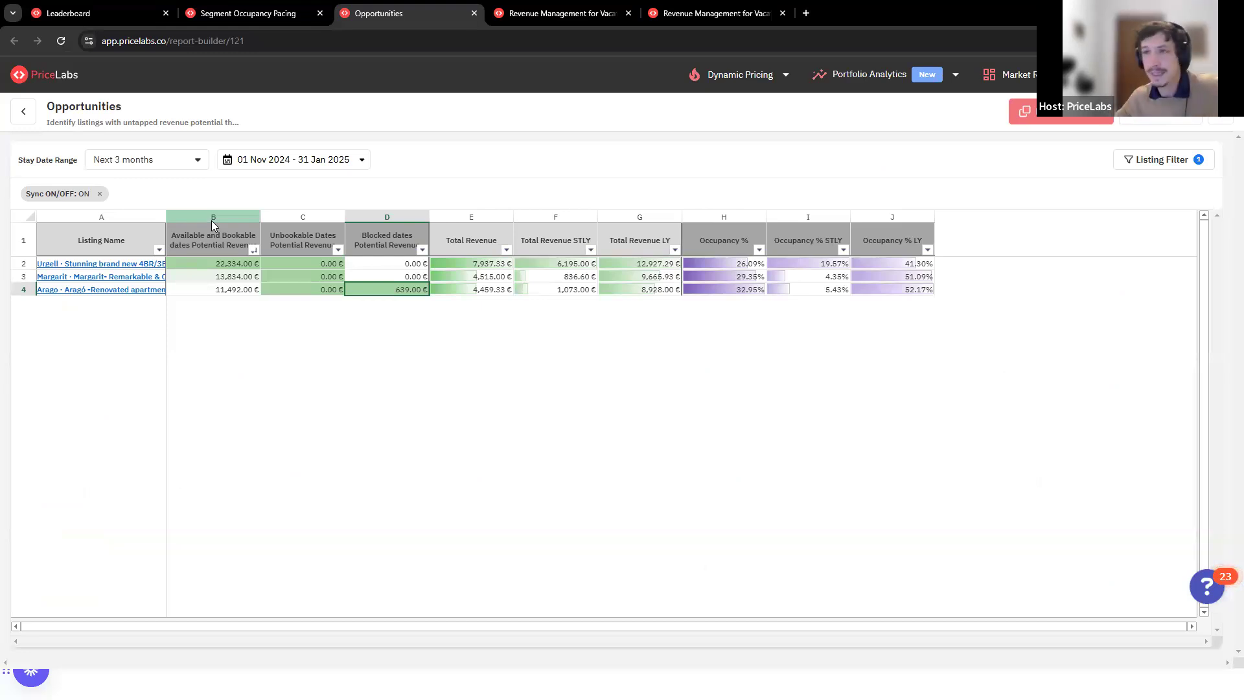
Step: In the Opportunities report, widen the "Available and Bookable dates Potential Revenue" column and examine the potential revenue of available, unbookable and blocked dates
{"action": "left_click", "coordinate": [213, 240]}
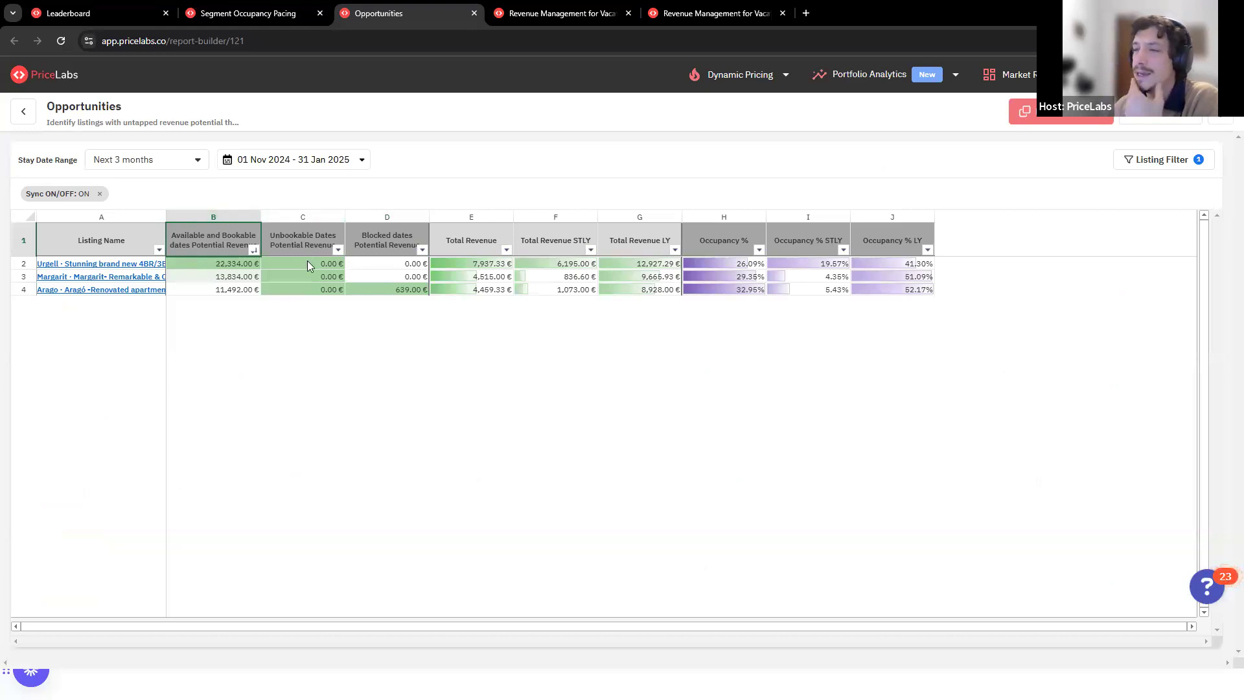
{"action": "left_click_drag", "start_coordinate": [262, 212], "coordinate": [297, 211]}
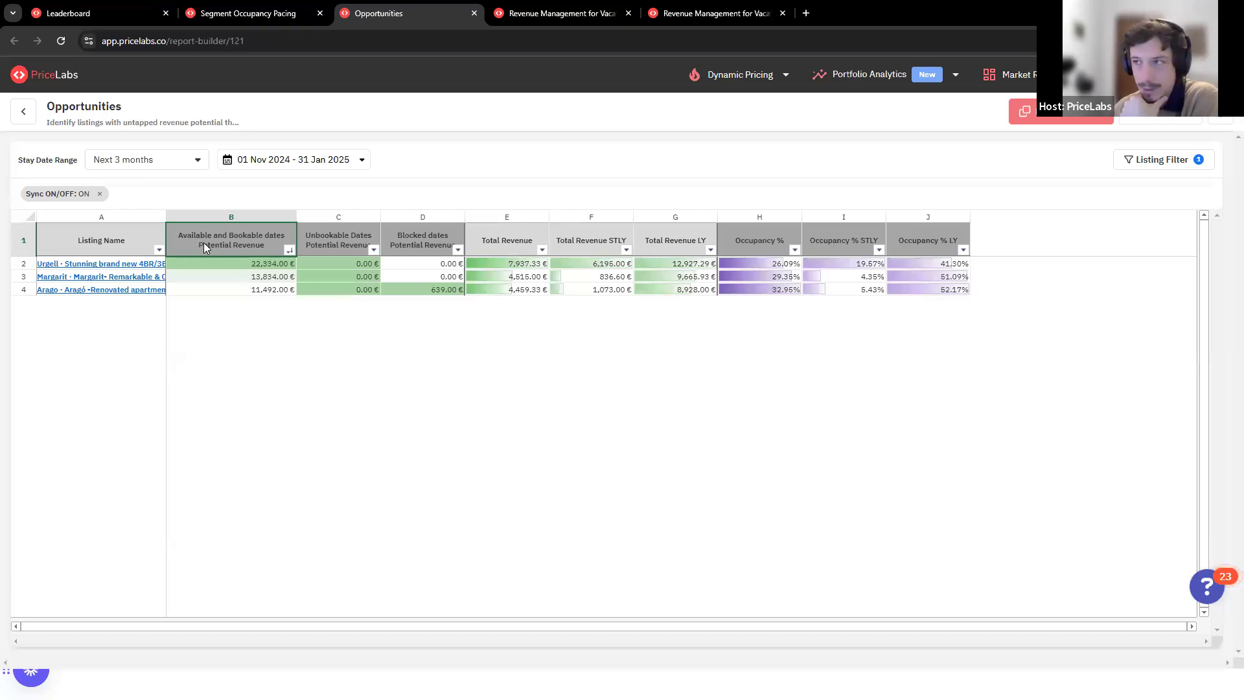
{"action": "left_click", "coordinate": [259, 269]}
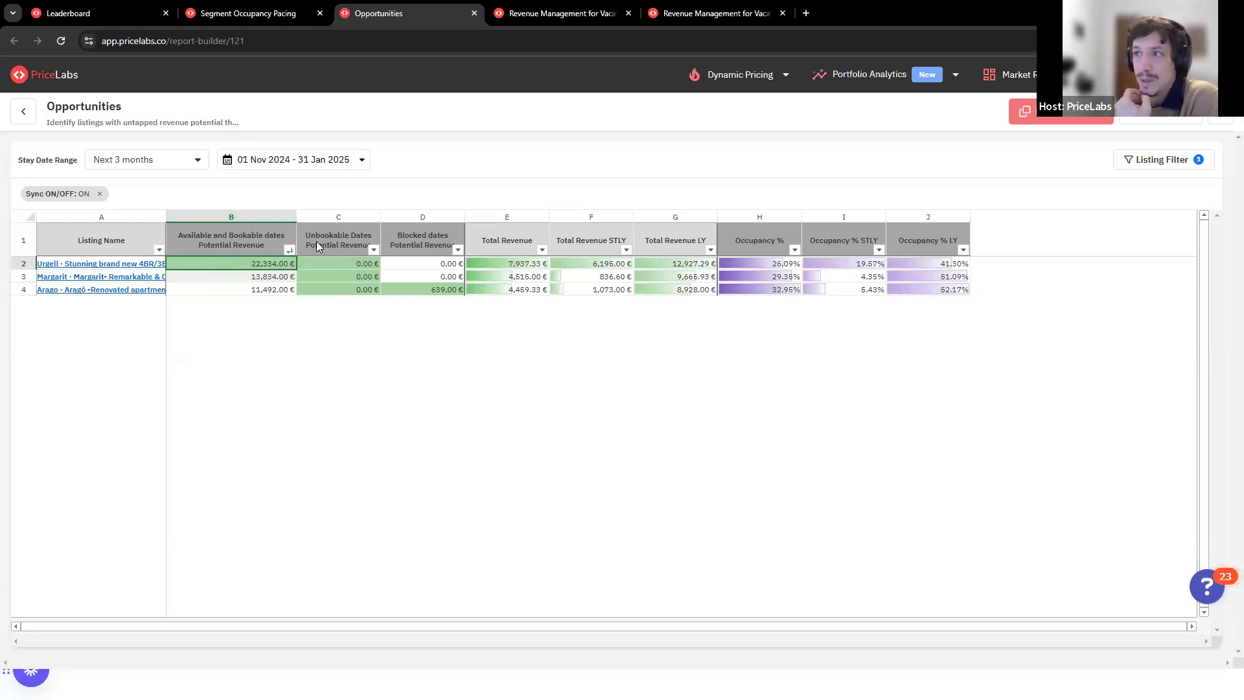
{"action": "left_click", "coordinate": [313, 266]}
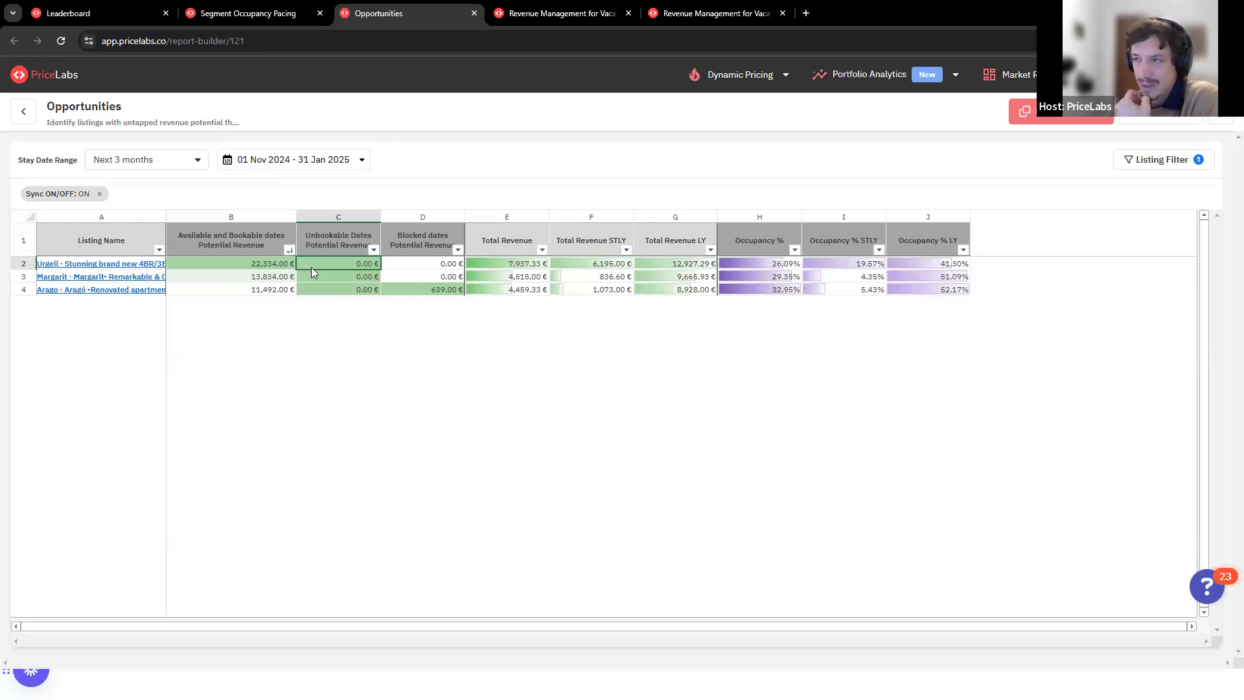
{"action": "left_click", "coordinate": [409, 270]}
{"action": "left_click", "coordinate": [402, 289]}
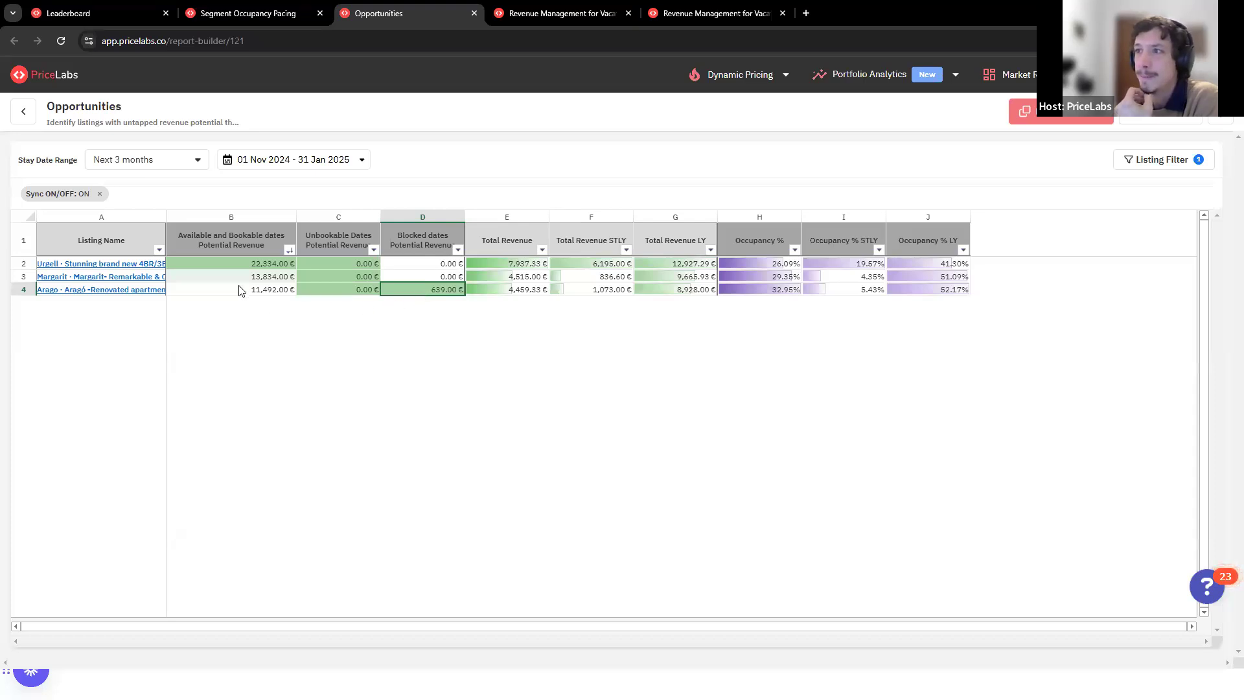
{"action": "left_click_drag", "start_coordinate": [240, 264], "coordinate": [239, 288]}
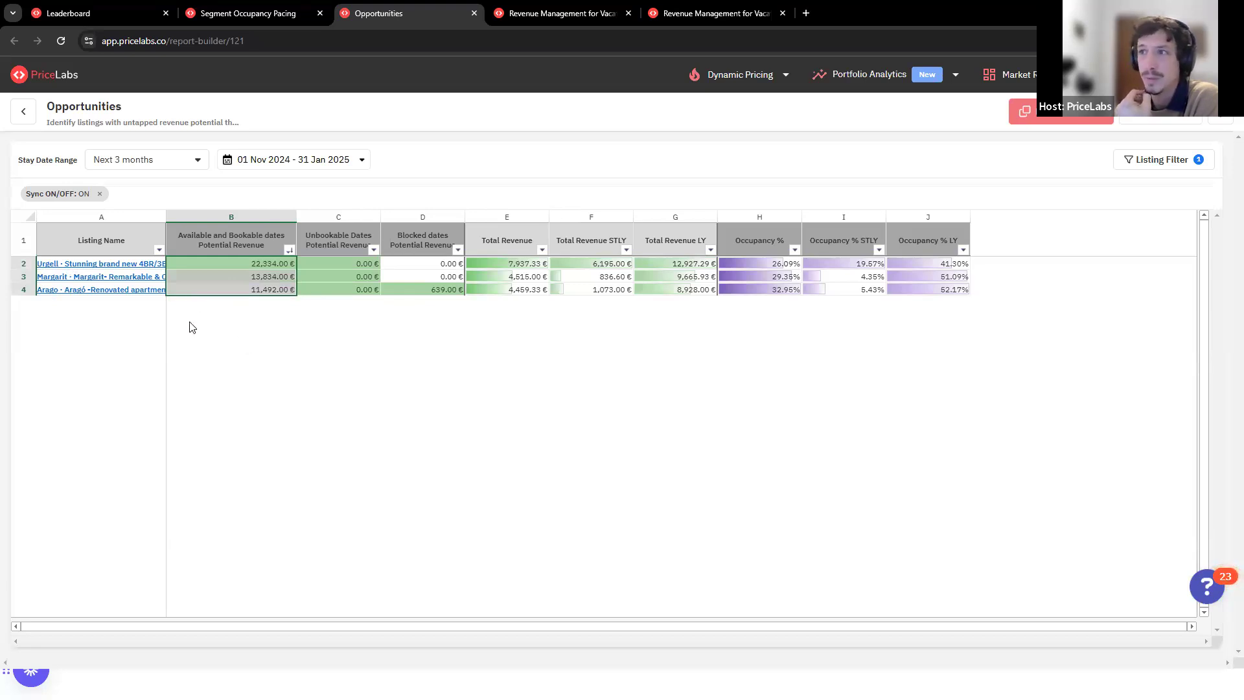
{"action": "left_click", "coordinate": [188, 274]}
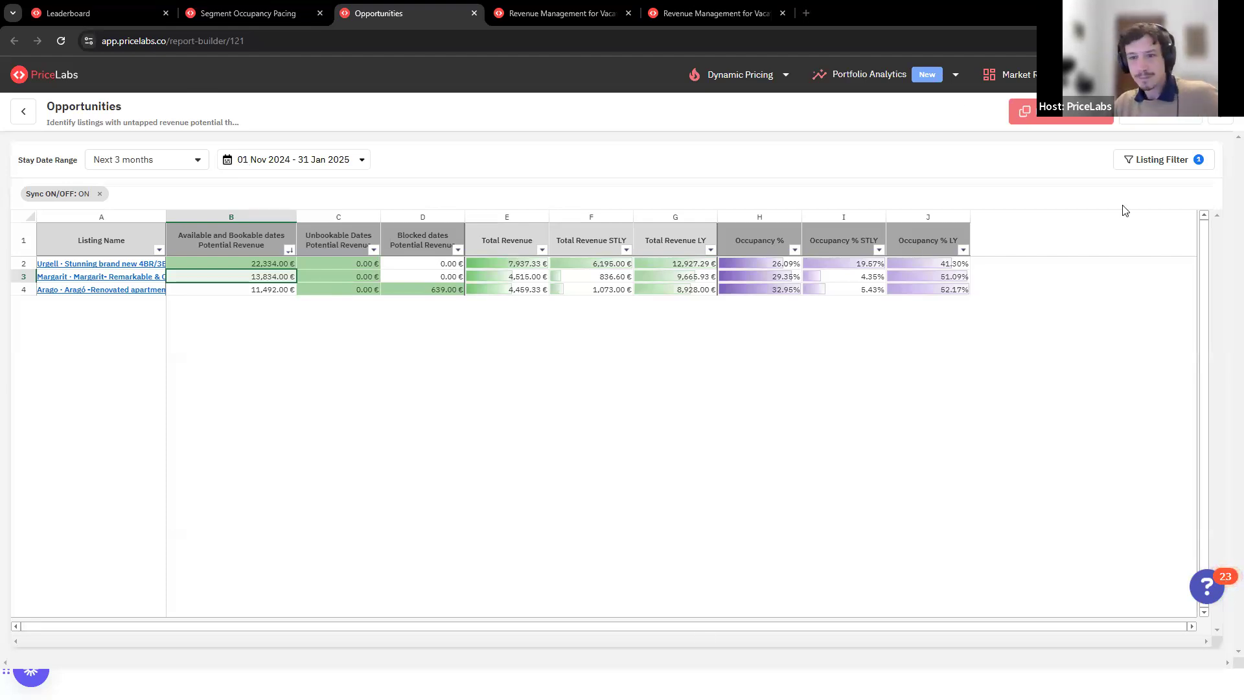
Step: Switch to the presentation and advance to the slide "Configuraciones de PriceLabs a revisar"
{"action": "key", "text": "alt+Tab"}
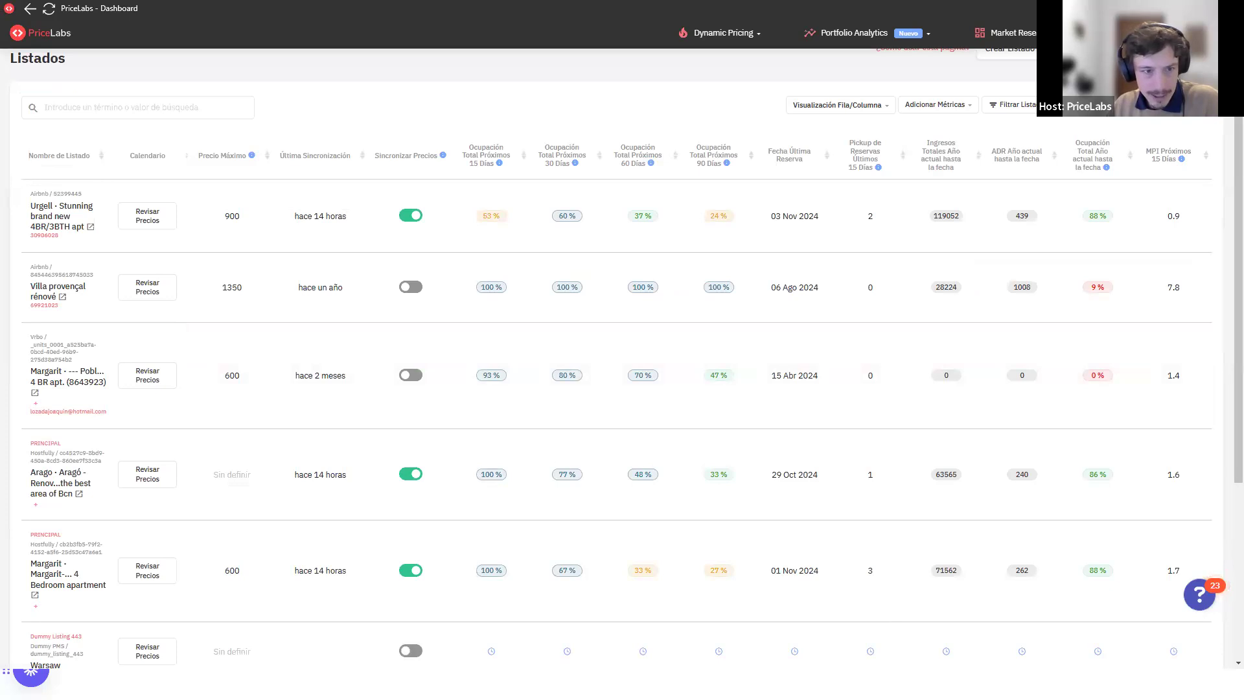
{"action": "key", "text": "alt+Tab"}
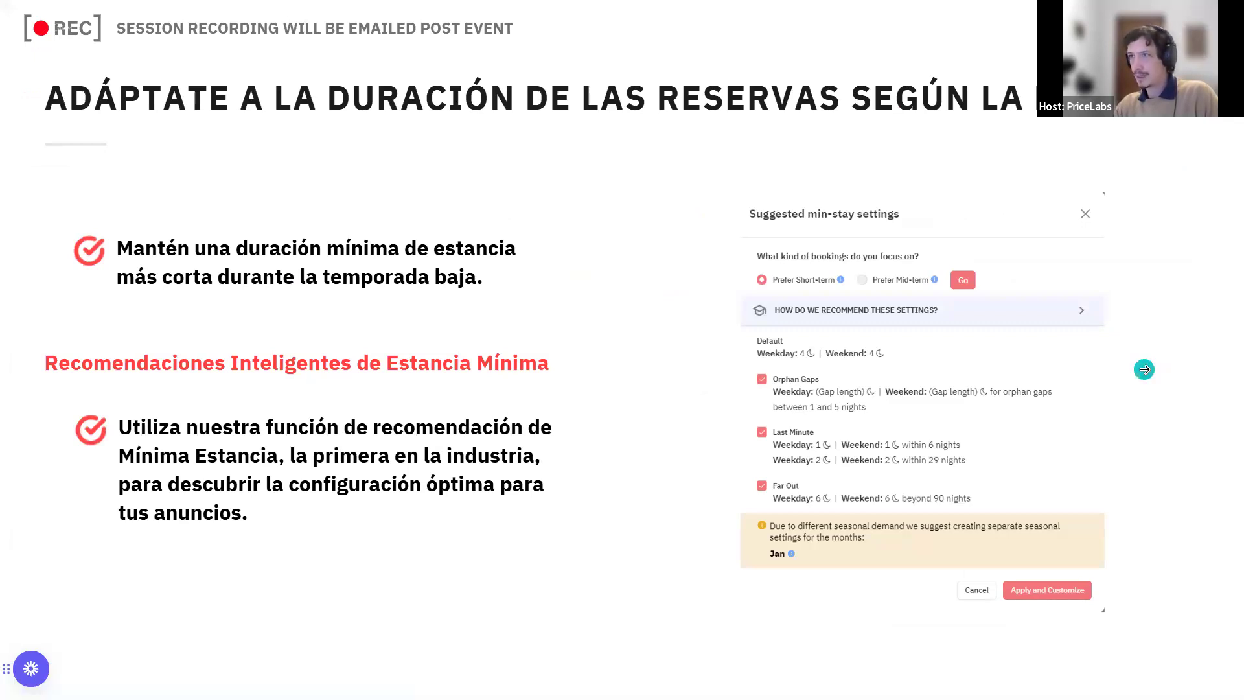
{"action": "left_click", "coordinate": [1145, 369]}
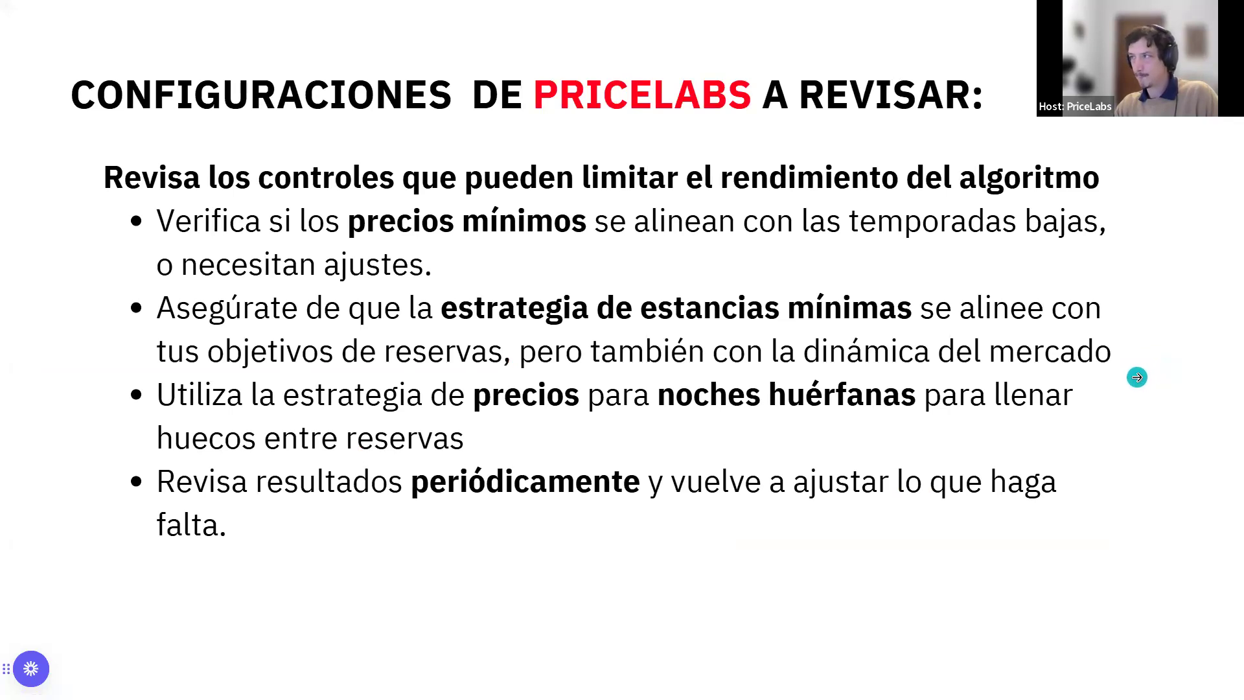
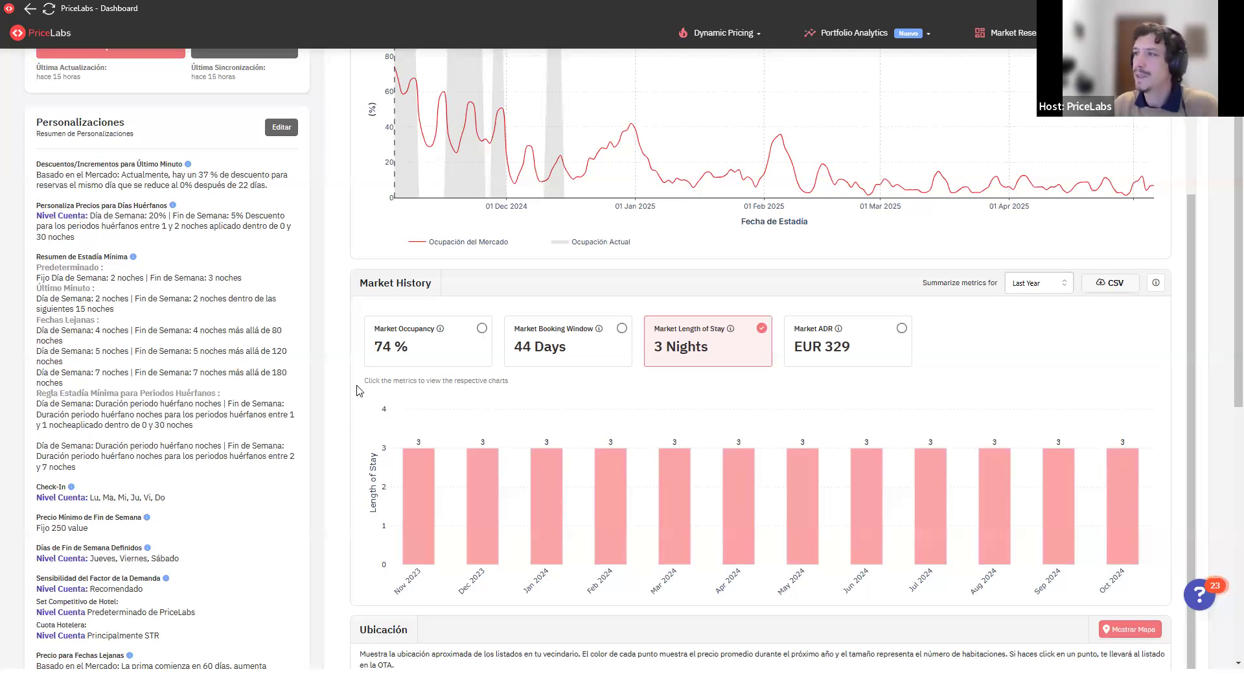
Step: Zoom the Urgell listing's Precios Futuros chart to early November through mid-December 2024 and examine its prices against the market percentiles
{"action": "scroll", "coordinate": [360, 391], "scroll_direction": "up", "scroll_amount": 10}
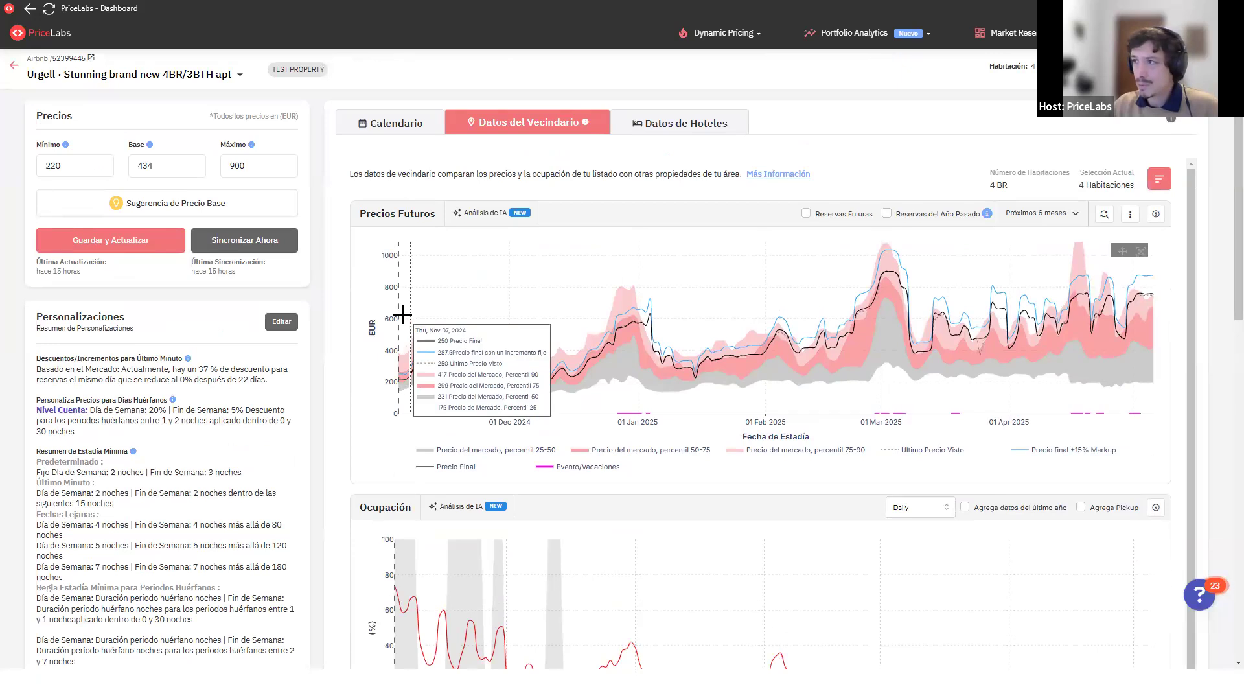
{"action": "left_click_drag", "start_coordinate": [557, 317], "coordinate": [581, 394]}
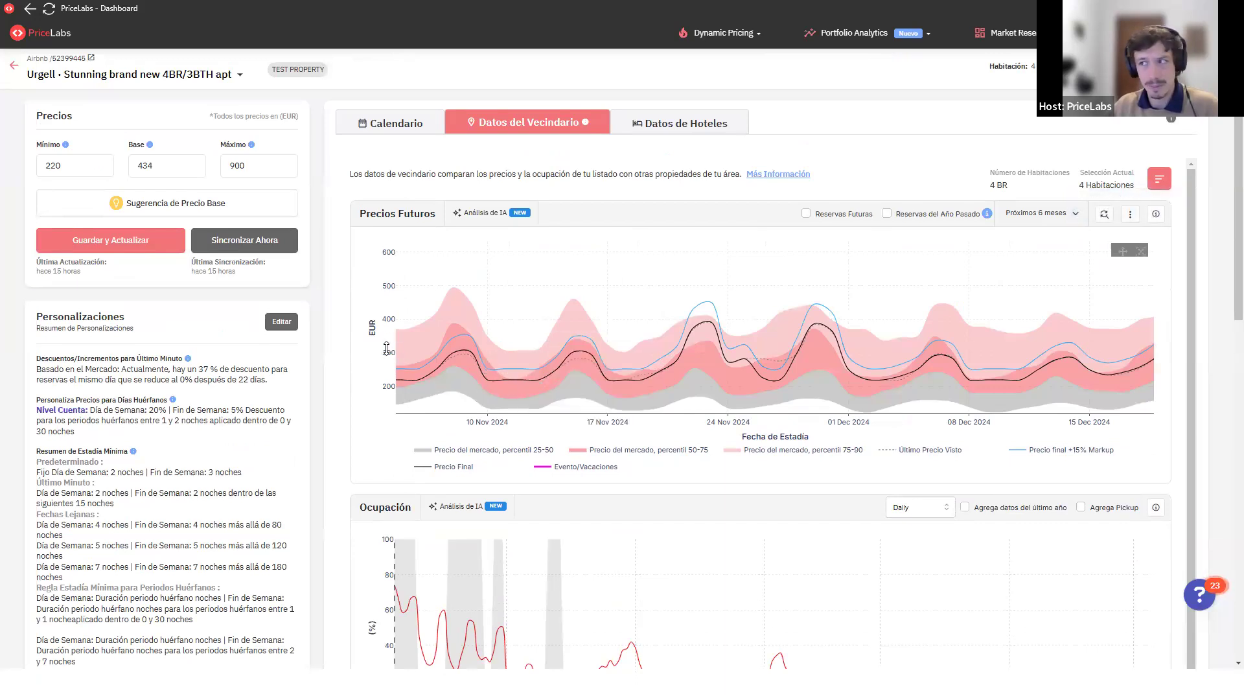
{"action": "mouse_move", "coordinate": [400, 351]}
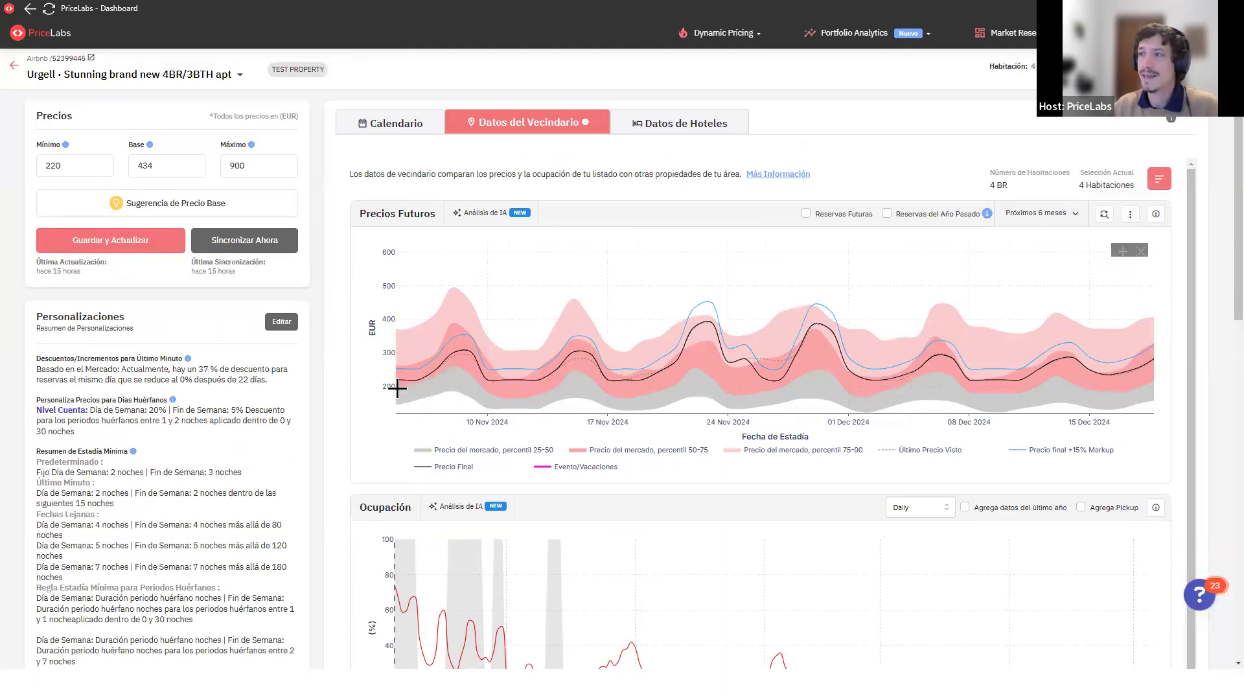
{"action": "mouse_move", "coordinate": [402, 385]}
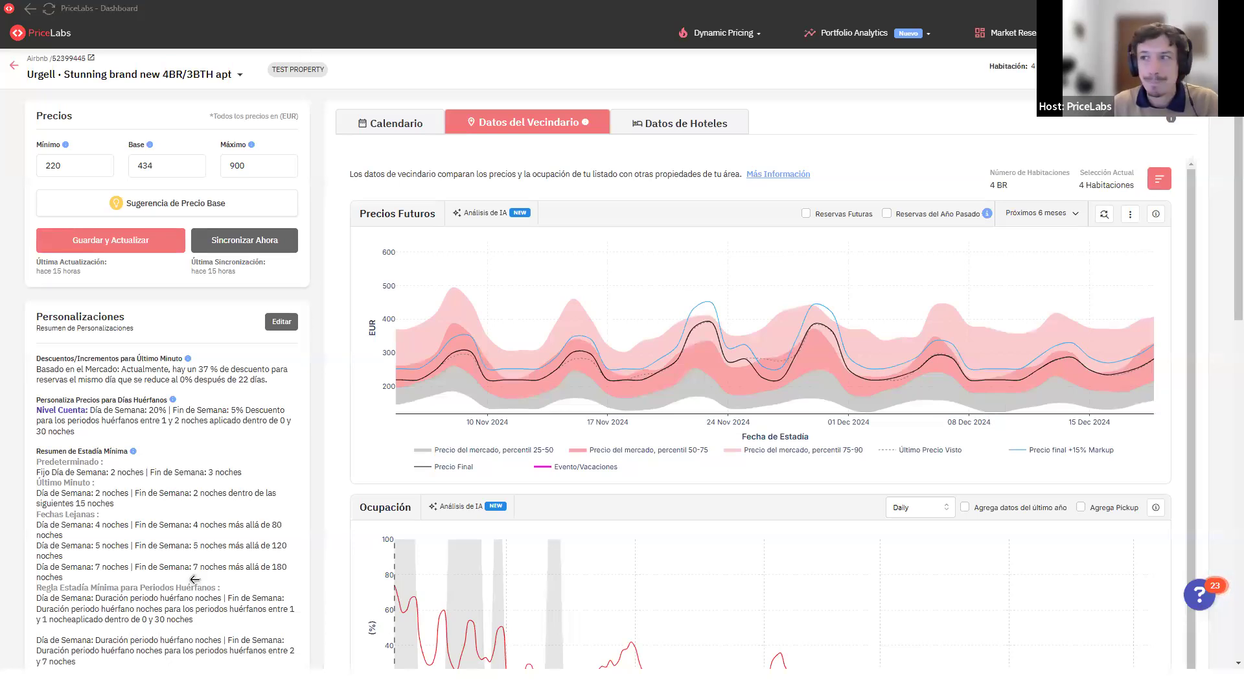
Step: Open the Revenue On The Books report in a new browser tab placed before the others and dismiss its rental revenue notice
{"action": "key", "text": "alt+Tab"}
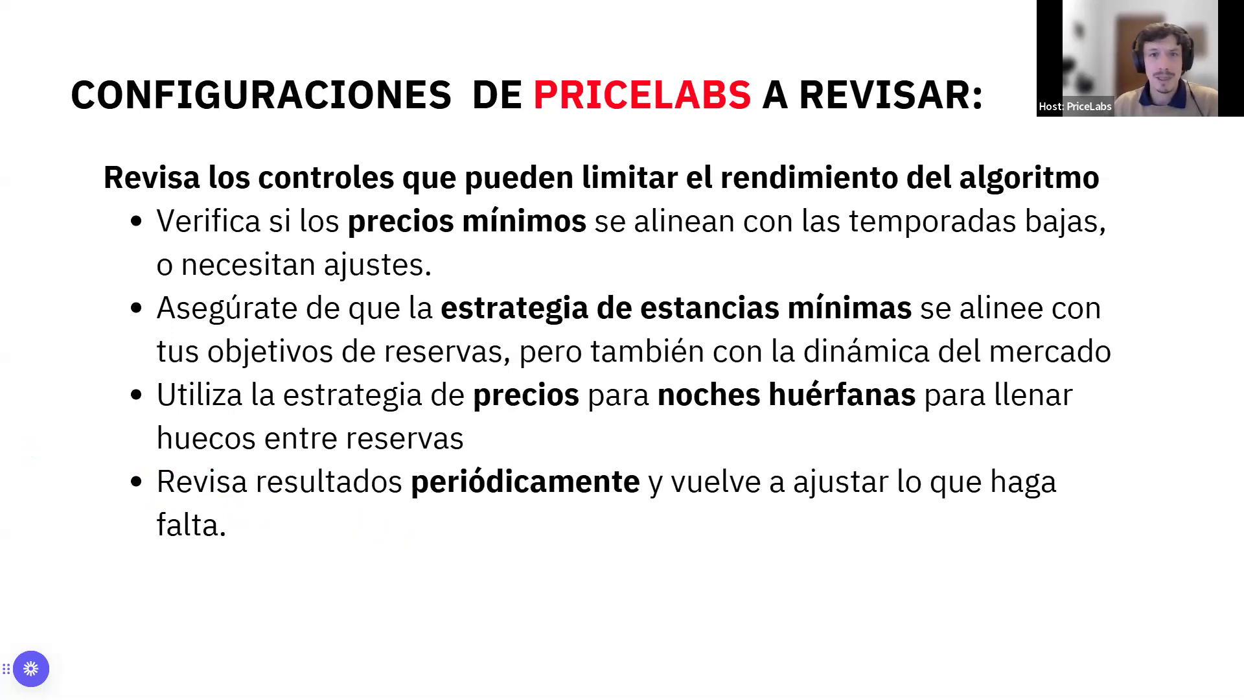
{"action": "key", "text": "alt+Tab"}
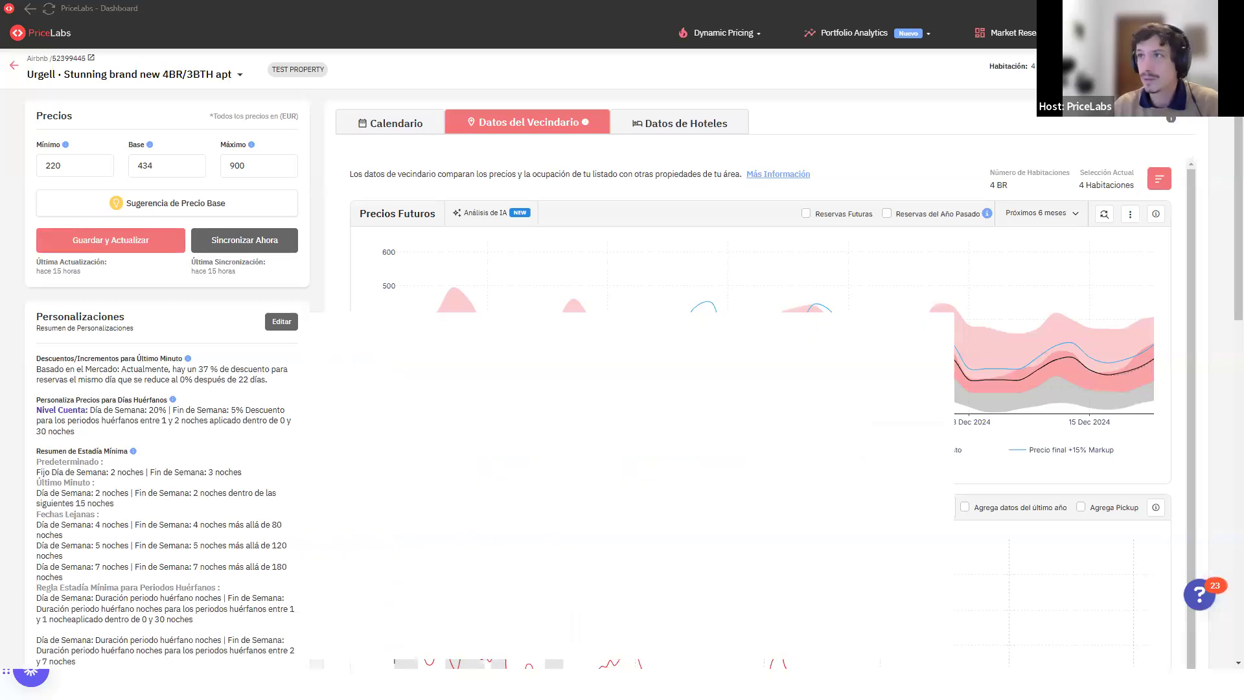
{"action": "key", "text": "alt+Tab"}
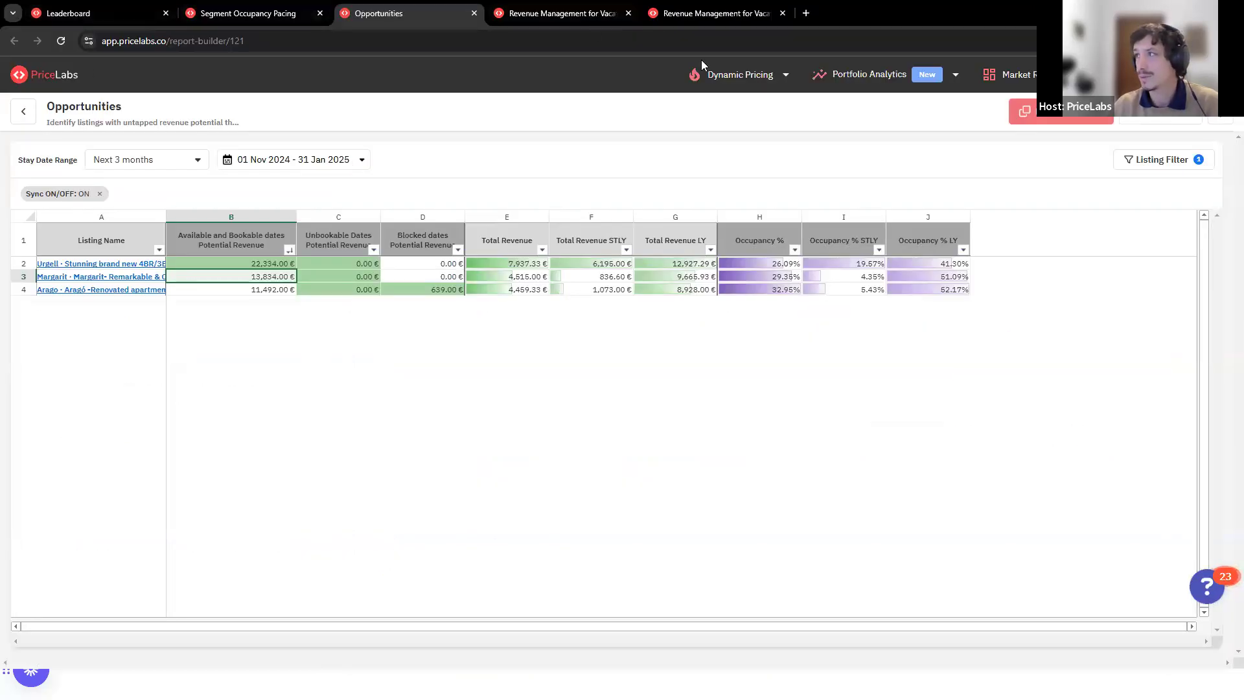
{"action": "mouse_move", "coordinate": [875, 75]}
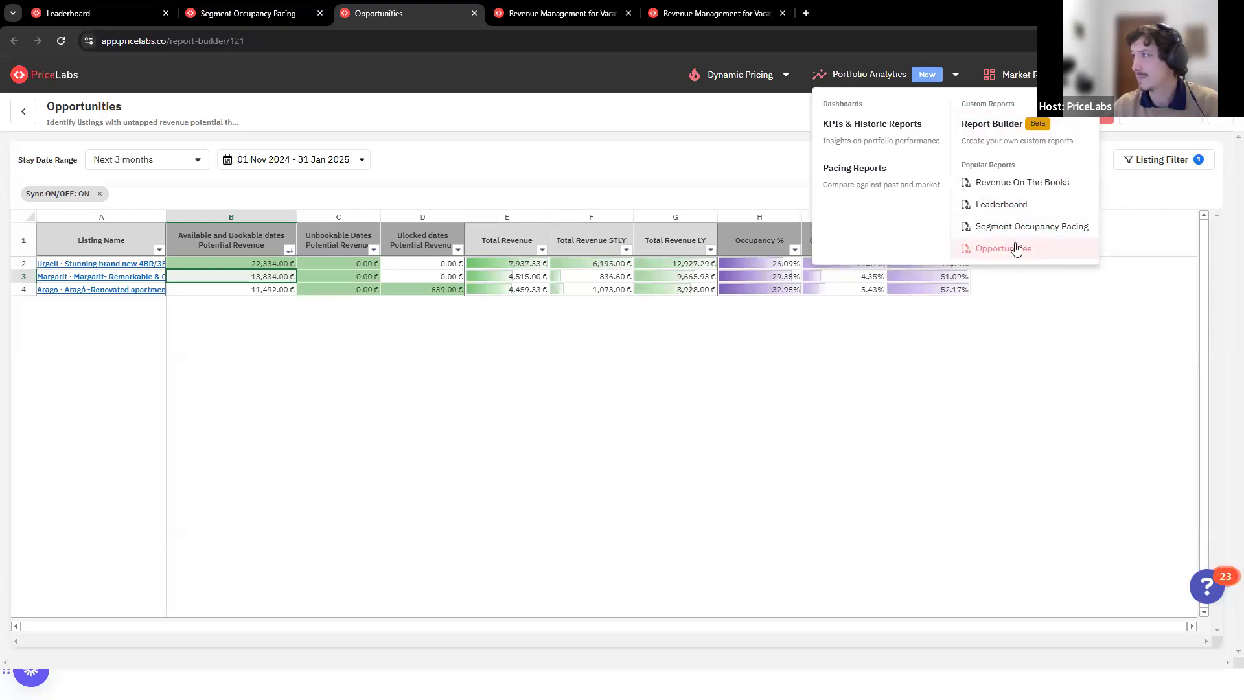
{"action": "right_click", "coordinate": [1032, 186]}
{"action": "left_click", "coordinate": [975, 198]}
{"action": "left_click_drag", "start_coordinate": [528, 13], "coordinate": [129, 17]}
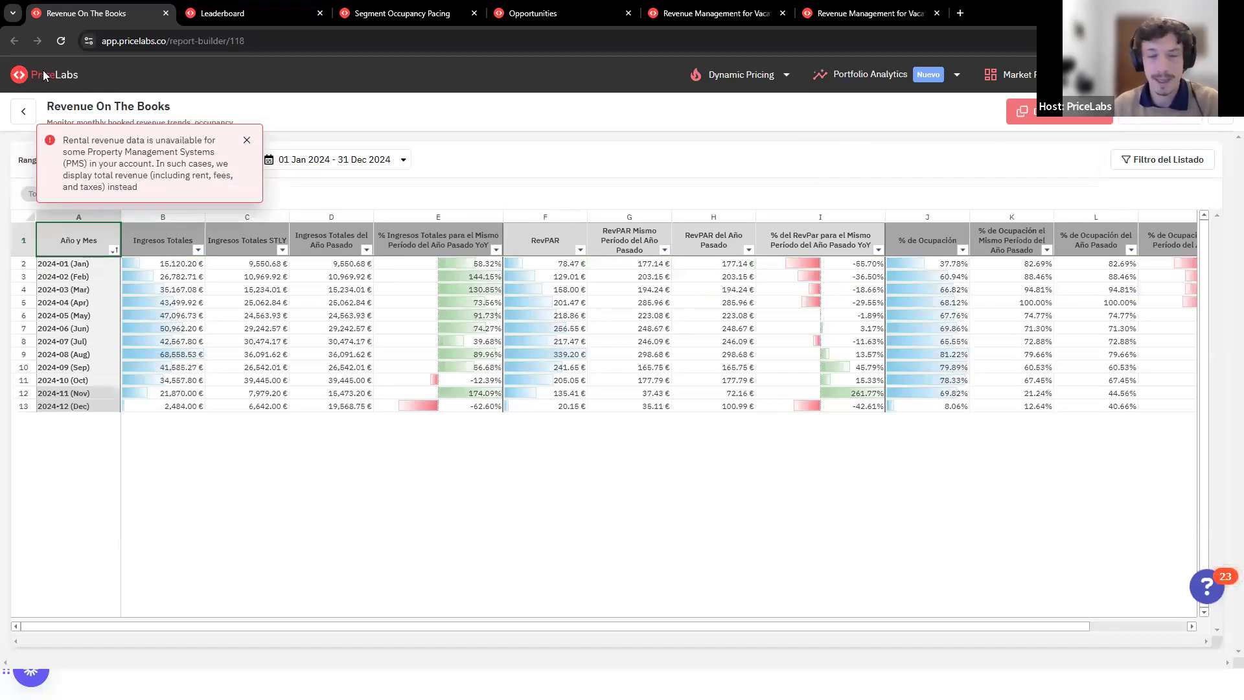
{"action": "left_click", "coordinate": [247, 140]}
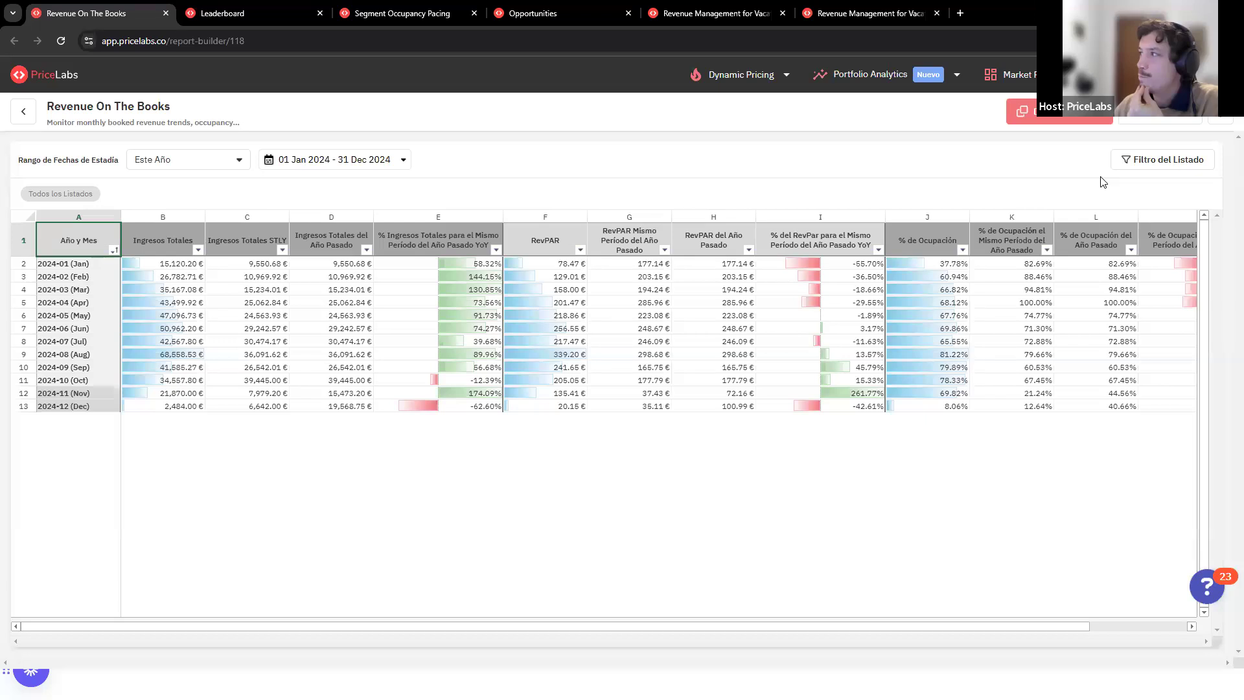
Step: Look at the listing filter and stay date range options of the Revenue On The Books report, and return to the presentation
{"action": "left_click", "coordinate": [1125, 166]}
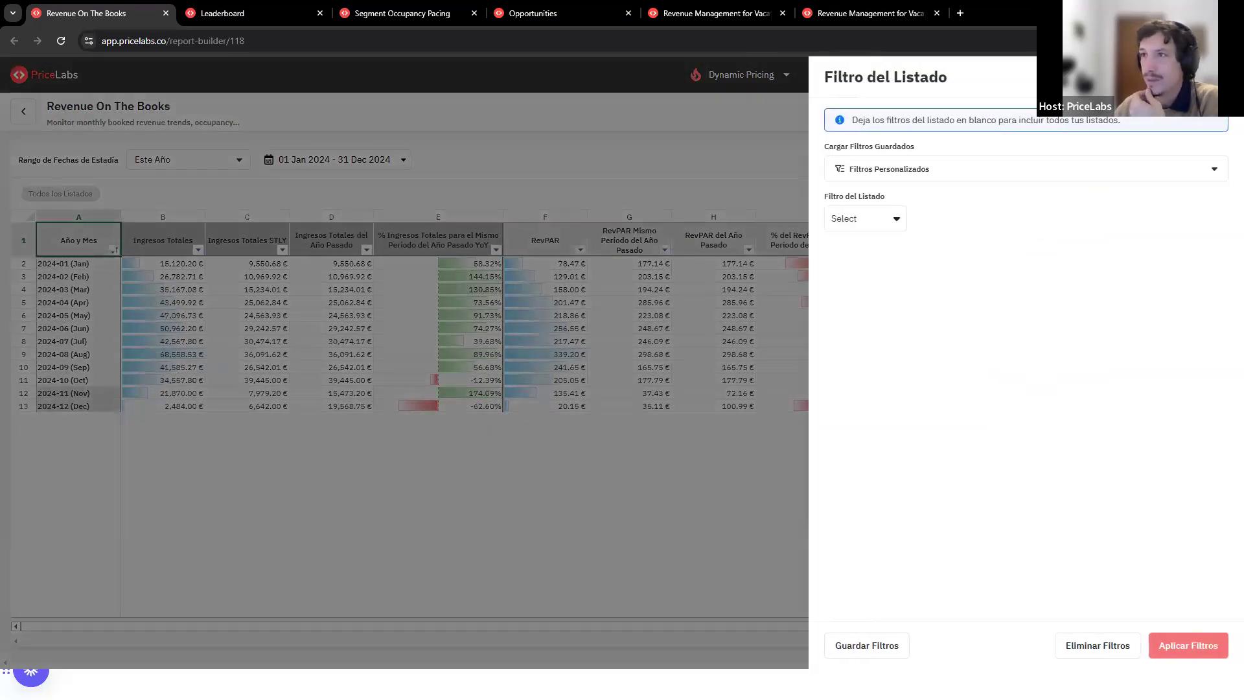
{"action": "left_click", "coordinate": [587, 222]}
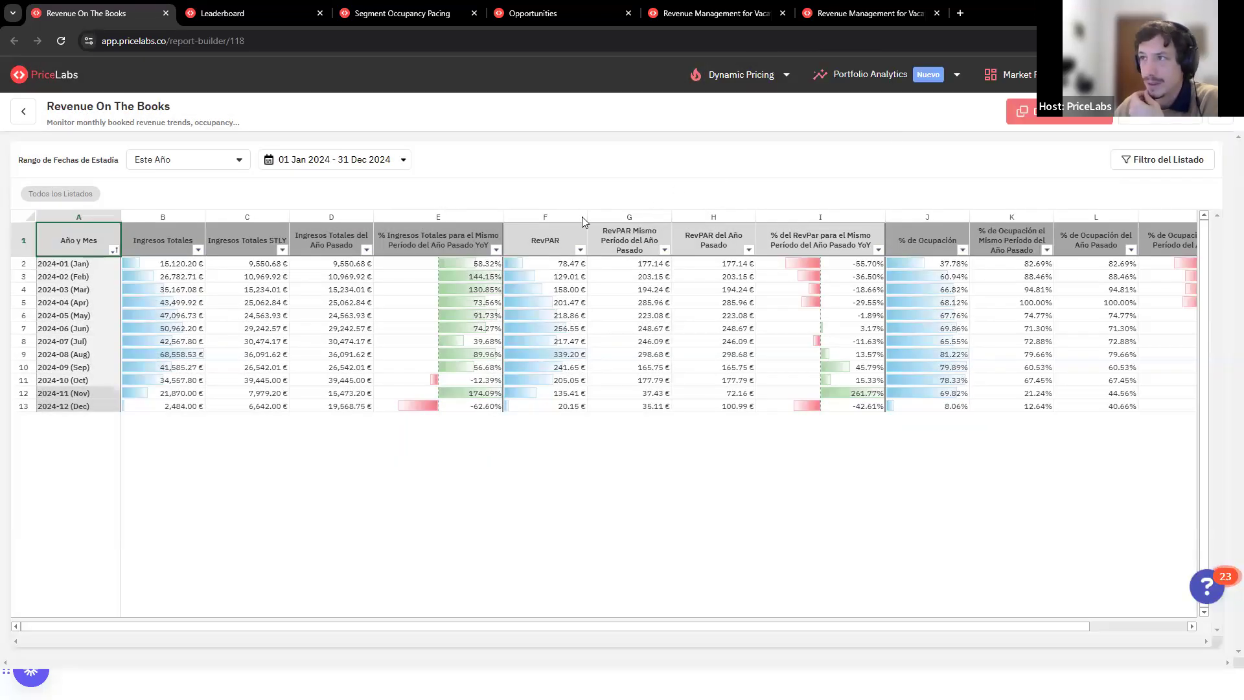
{"action": "left_click", "coordinate": [287, 167]}
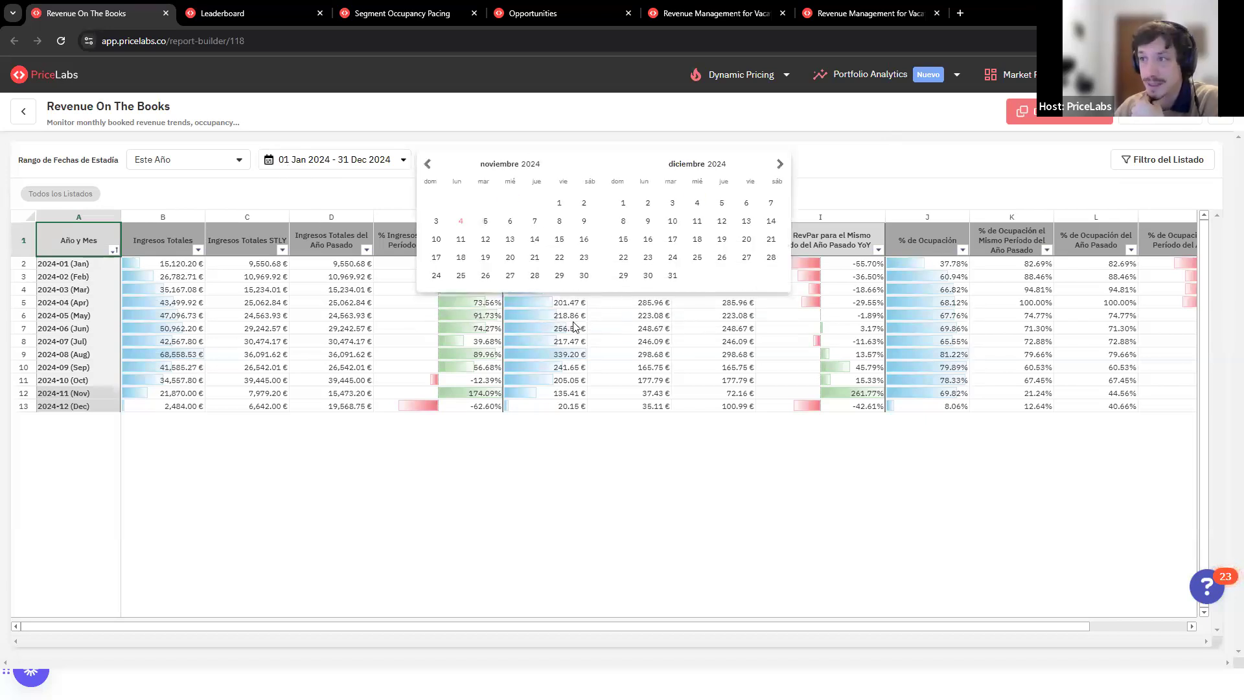
{"action": "left_click", "coordinate": [883, 179]}
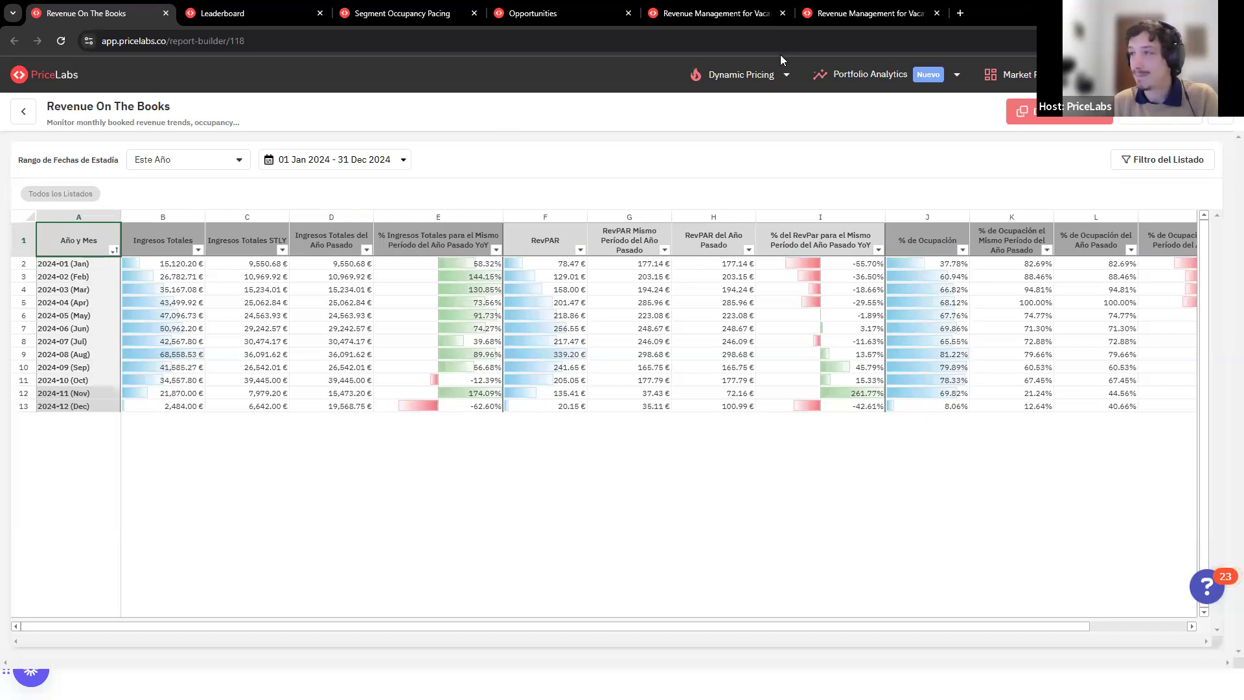
{"action": "key", "text": "alt+Tab"}
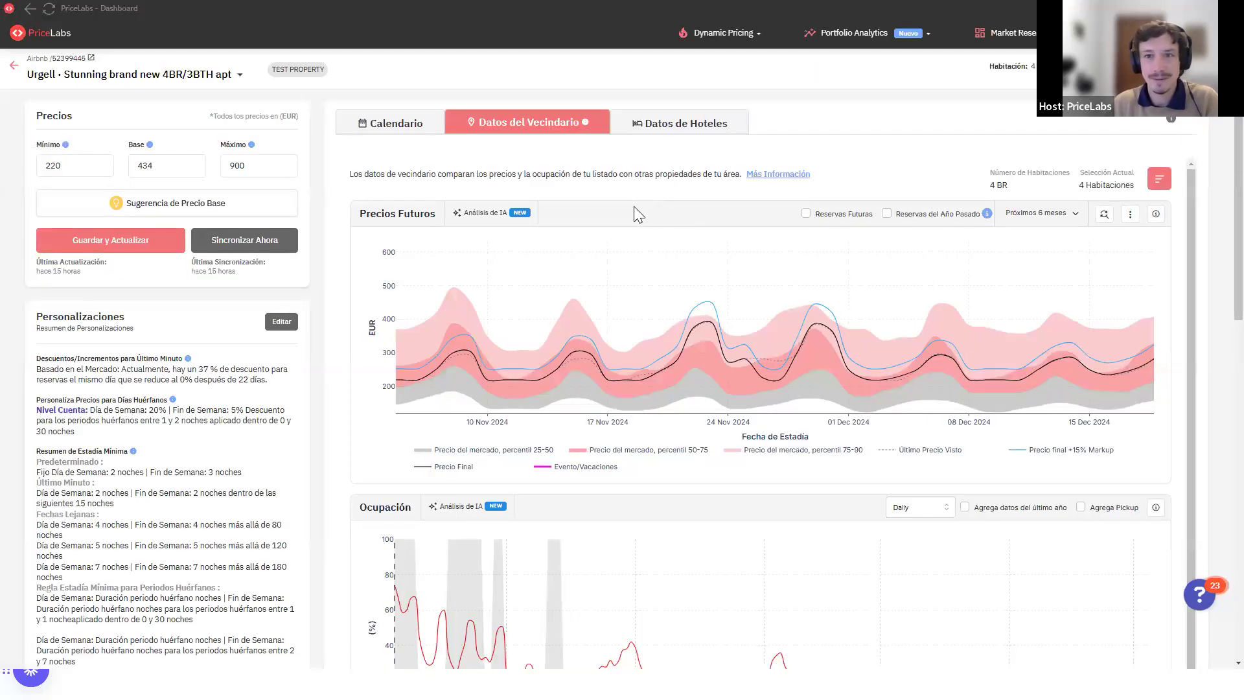
{"action": "key", "text": "alt+Tab"}
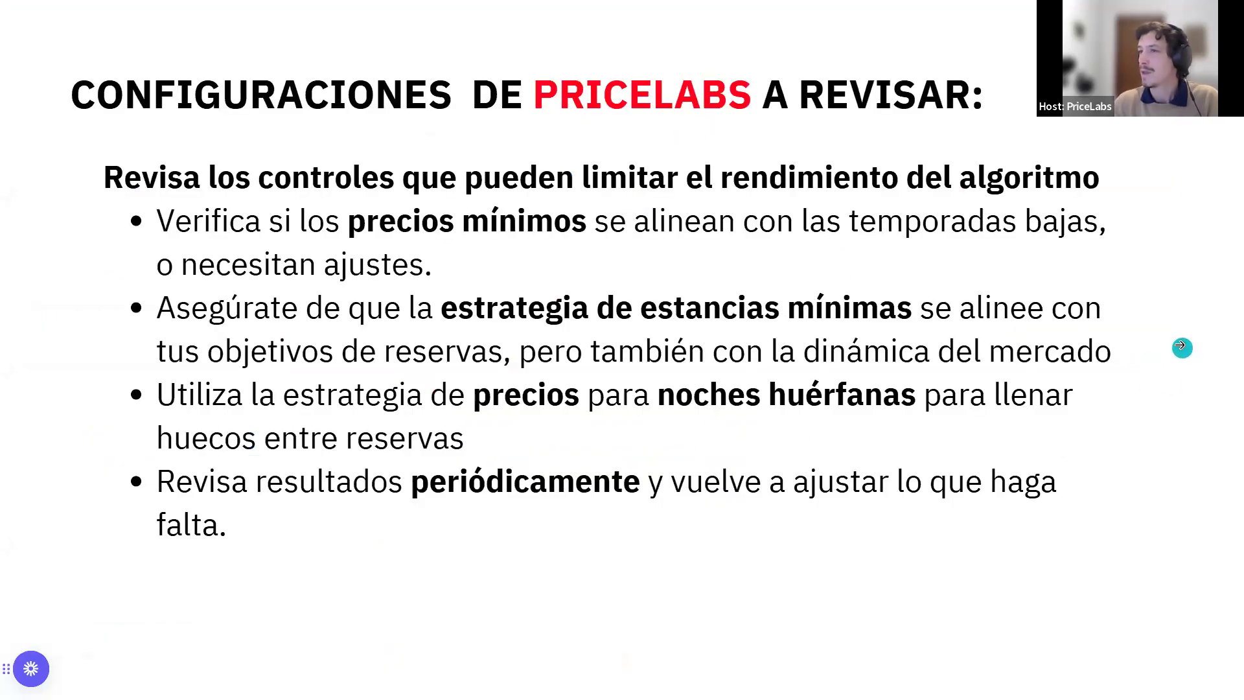